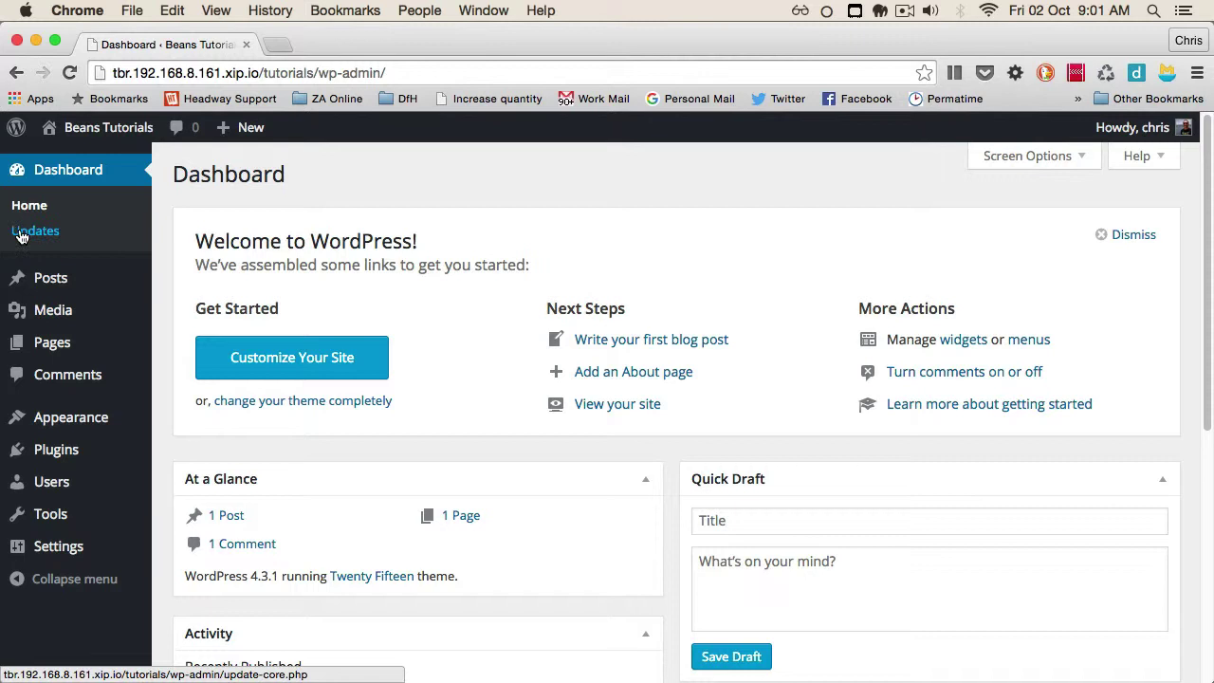
- Upload tm-beans-1.2.0.zip from the Tutorials folder as a new theme, install it, and activate Beans
mouse_move(101, 418)
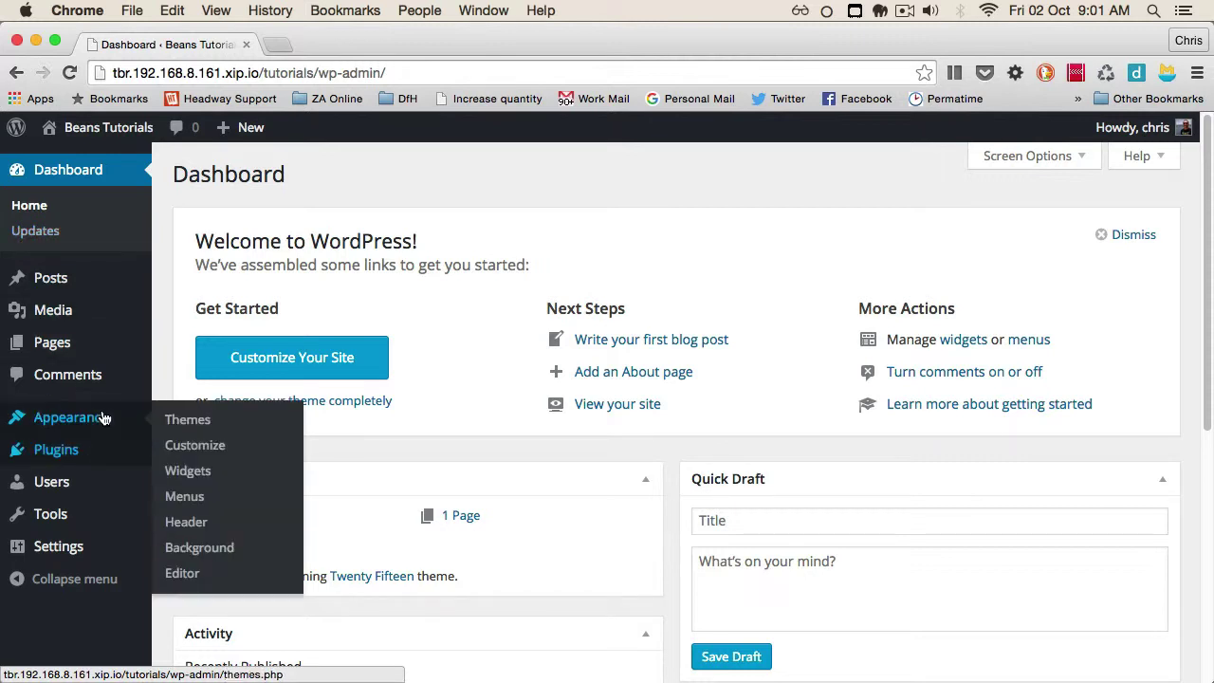
click(244, 422)
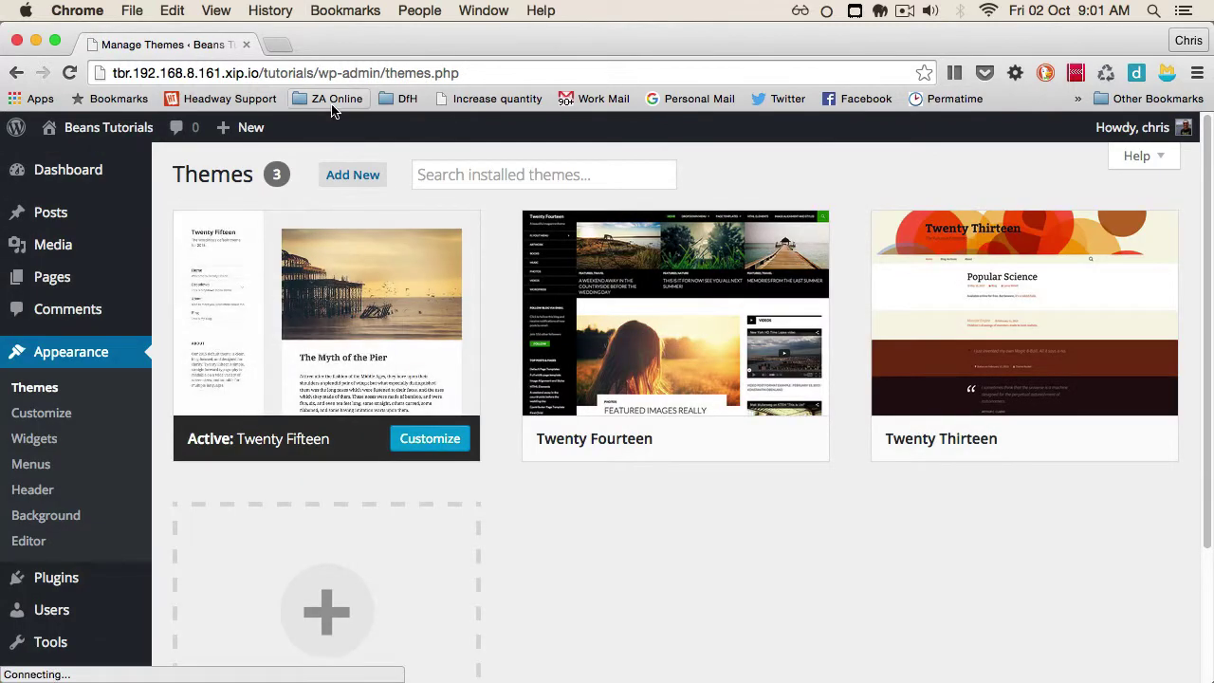
click(350, 175)
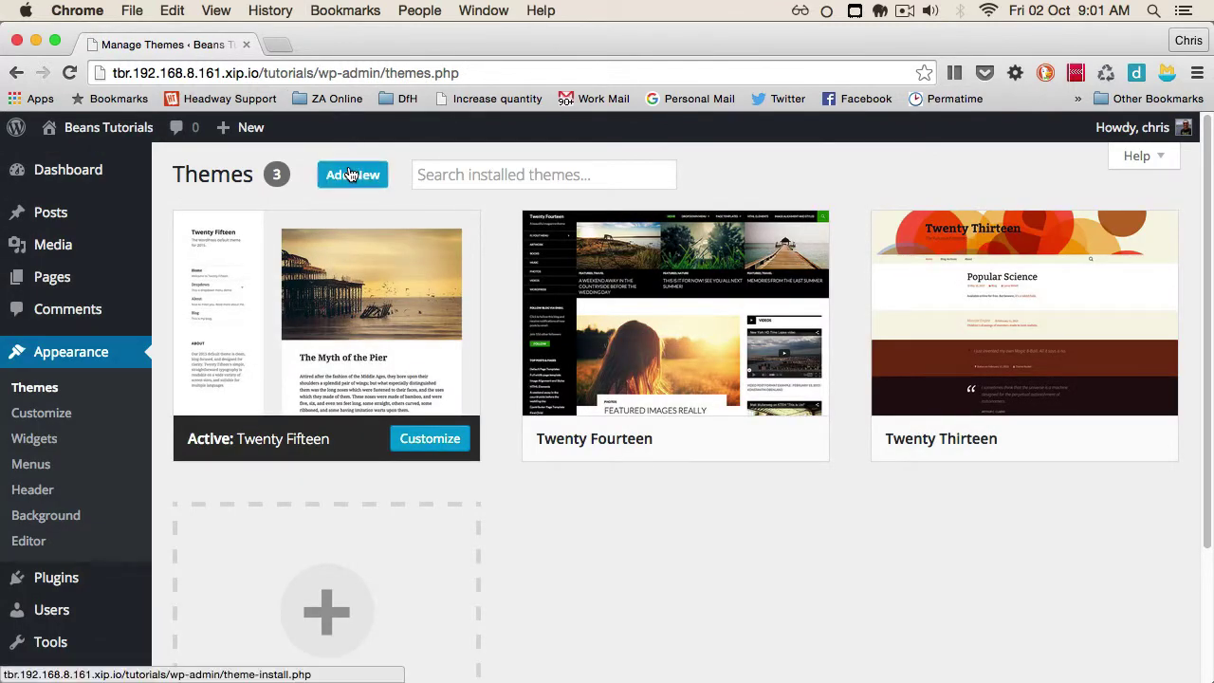
click(345, 186)
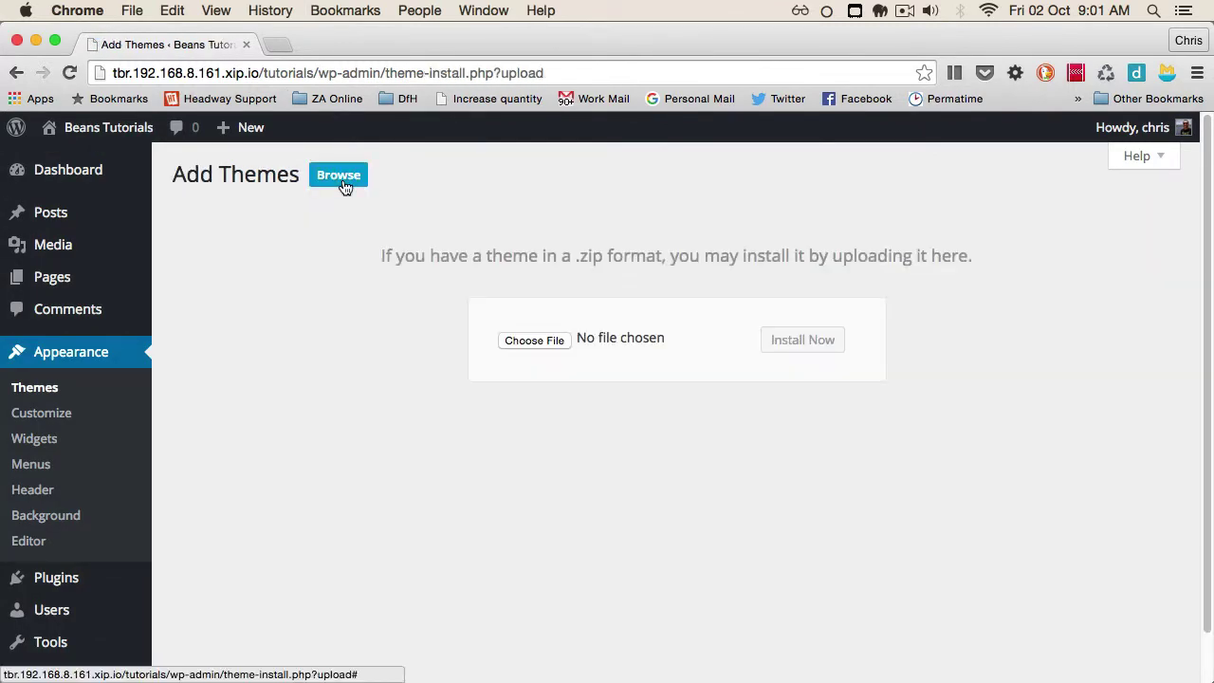
click(519, 341)
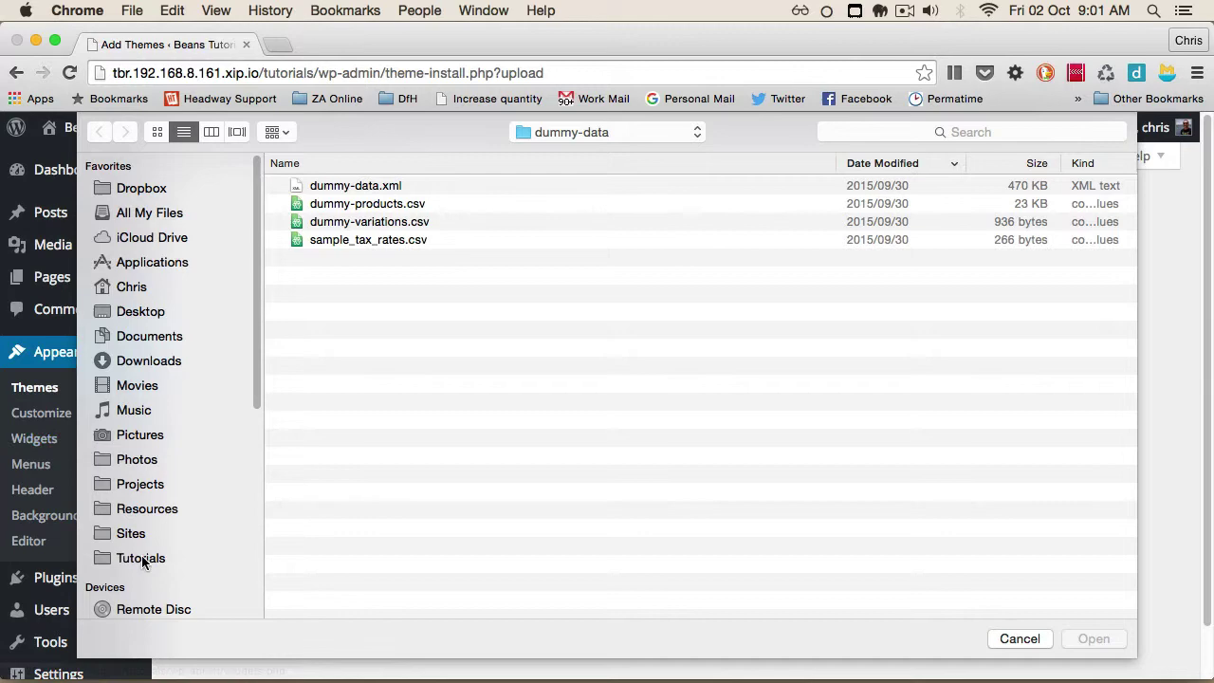
click(140, 558)
double_click(328, 239)
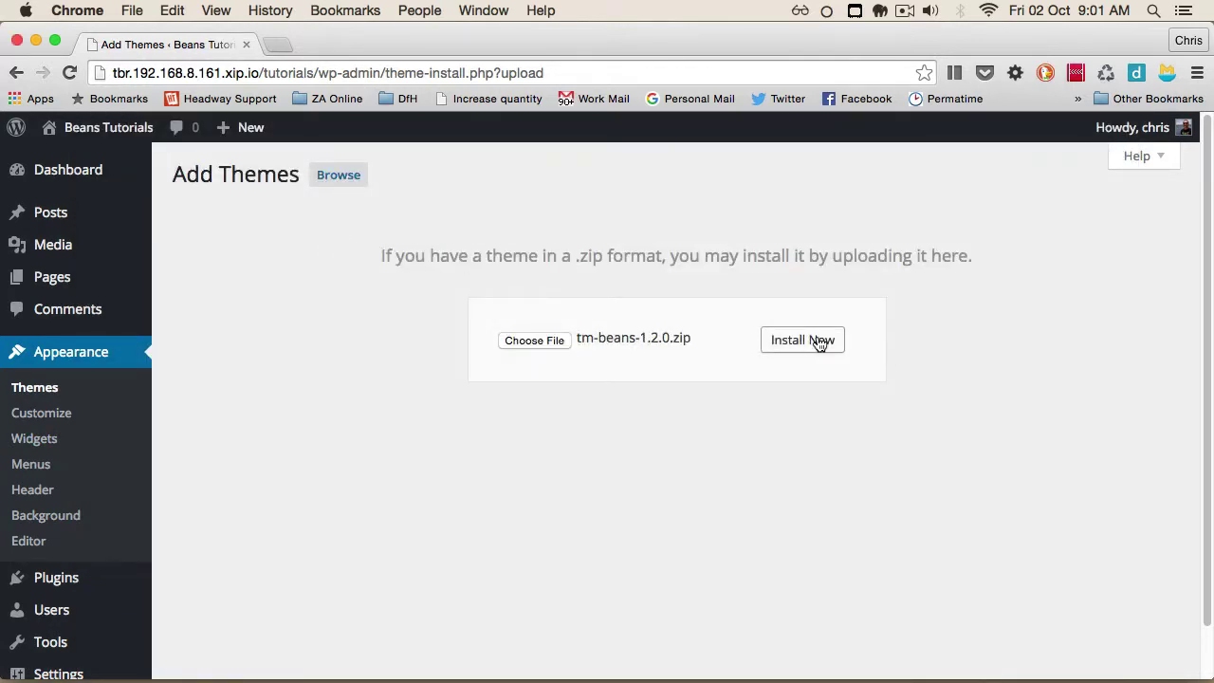
click(820, 343)
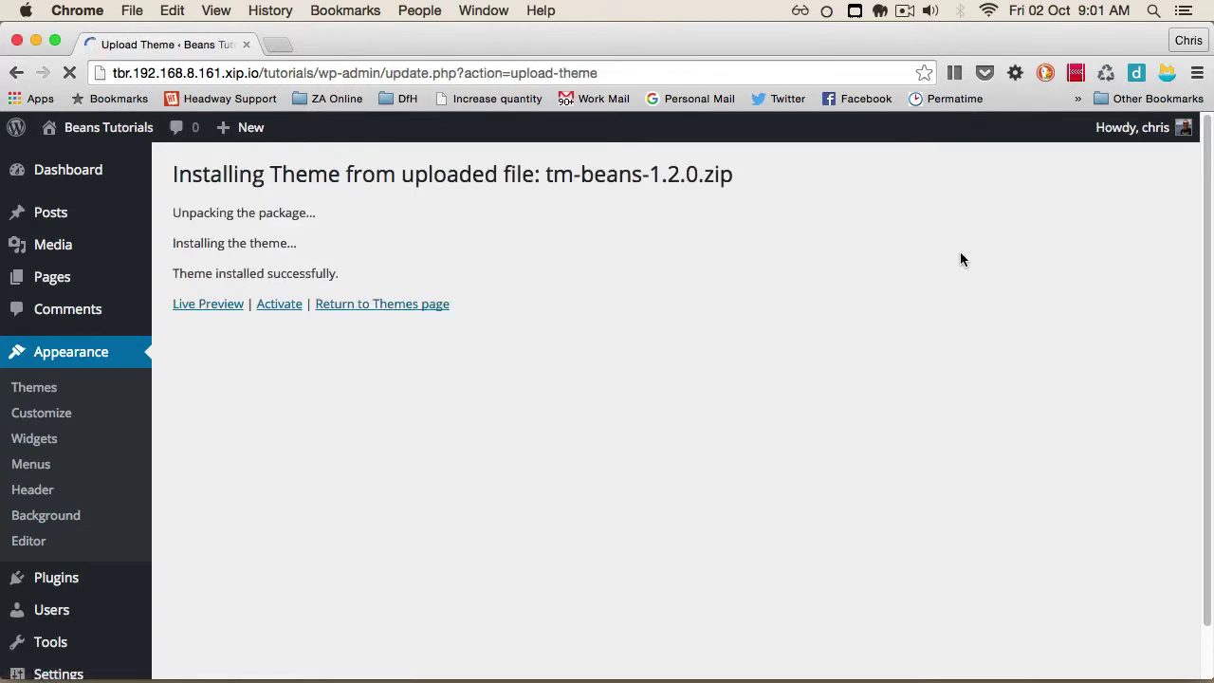
click(269, 311)
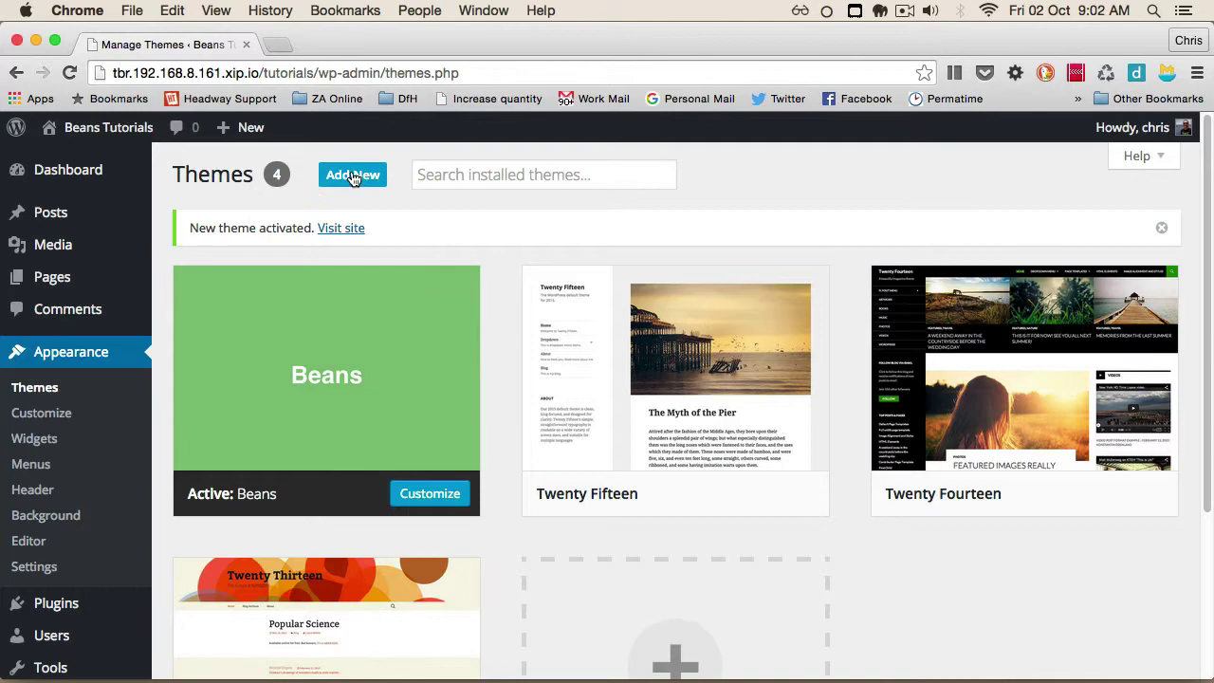
- Upload tbr-jenkins.zip as a new theme, install it, and activate the Jenkins child theme
click(353, 174)
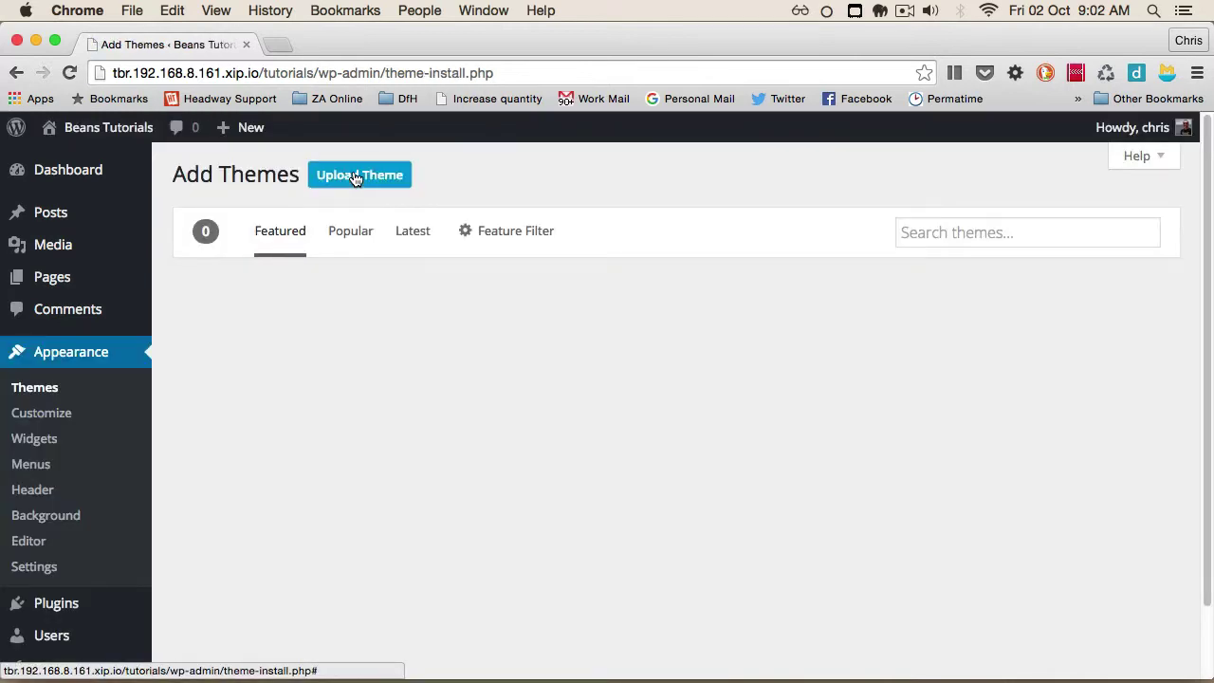
click(353, 177)
click(535, 342)
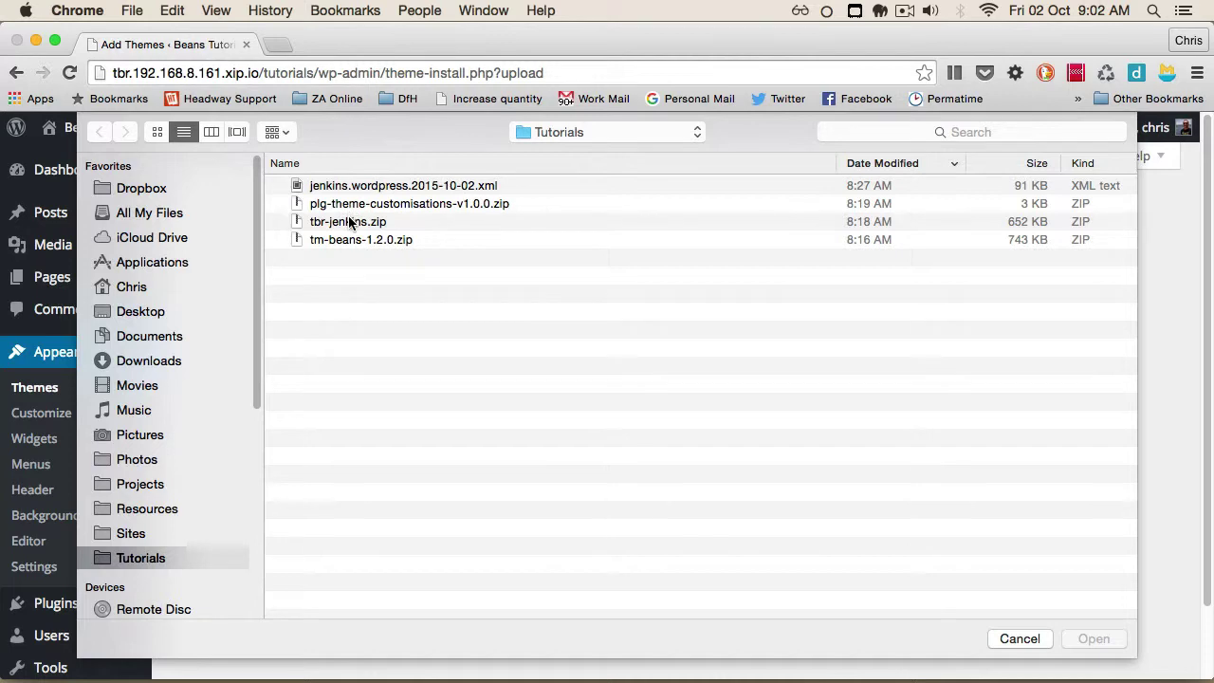
double_click(349, 219)
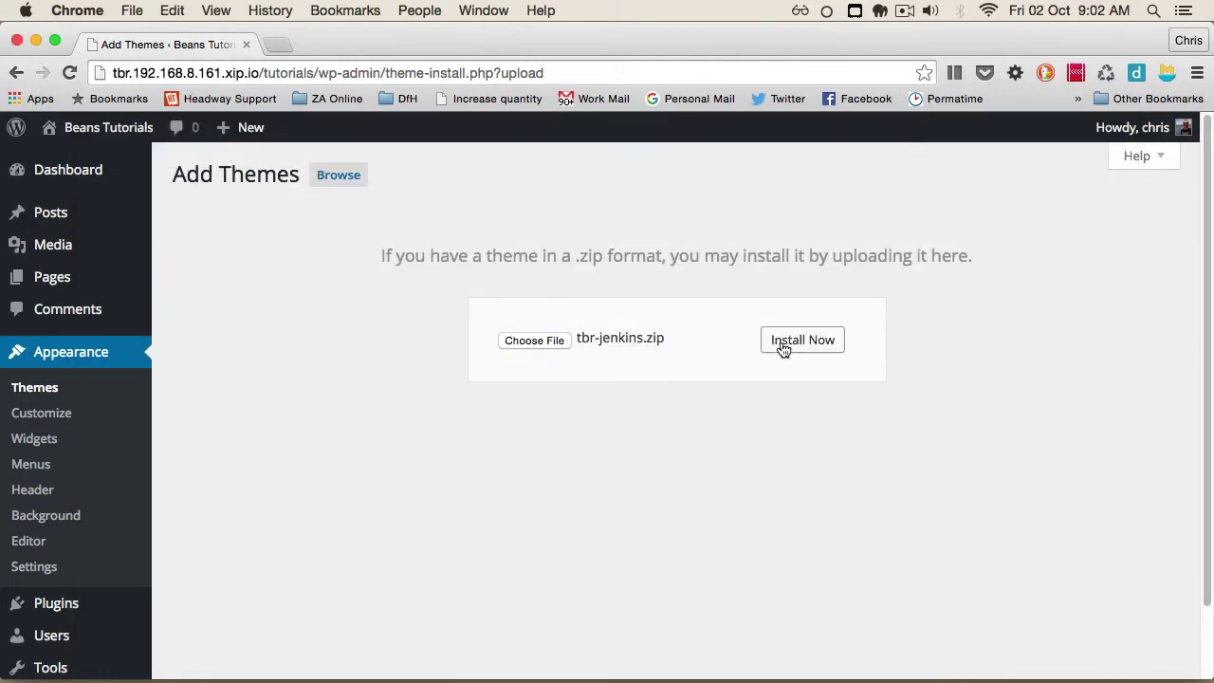
click(794, 349)
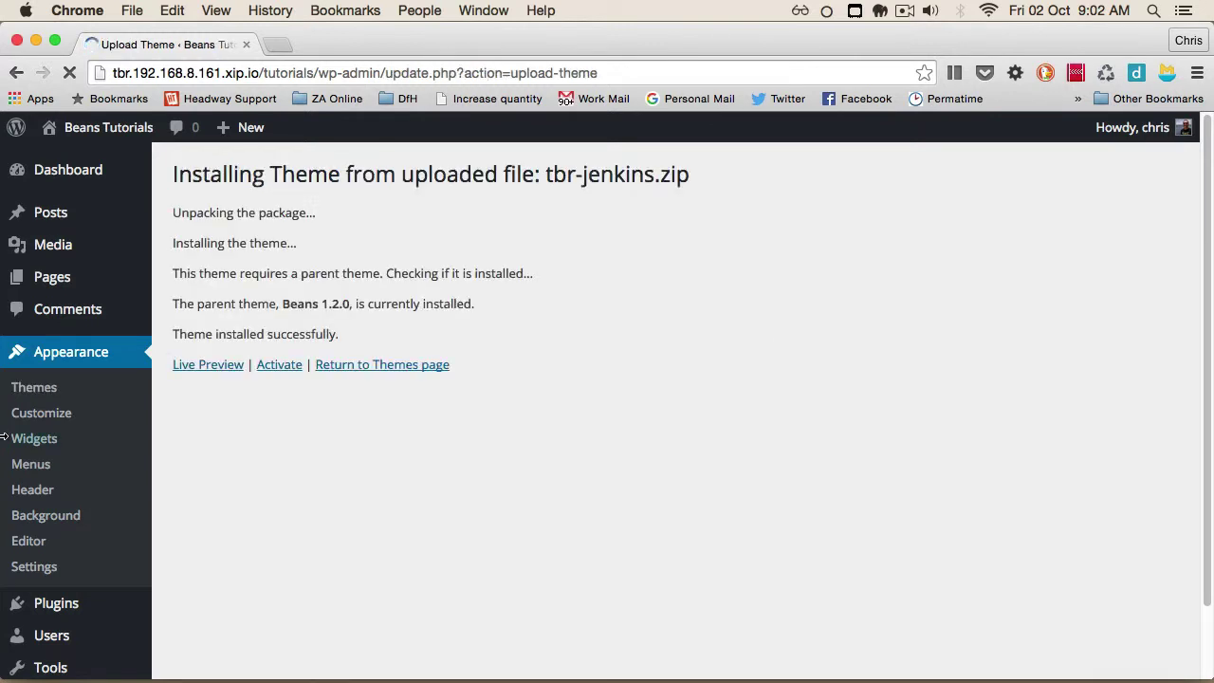
click(289, 366)
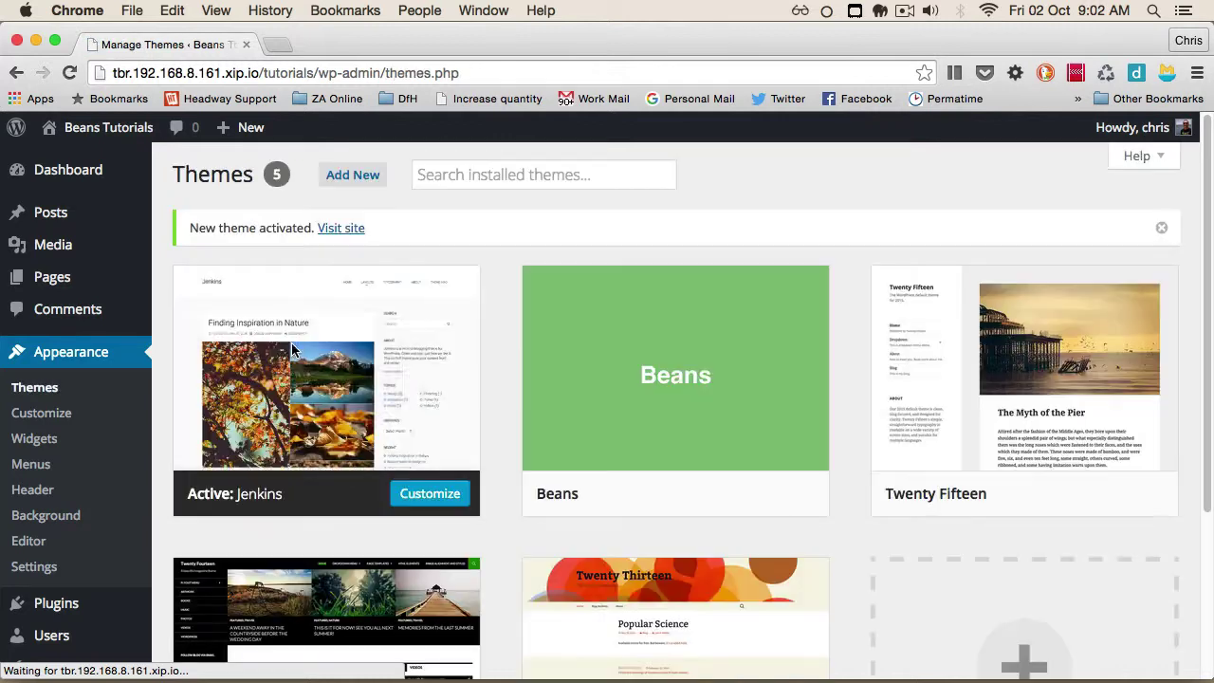
- Open the Beans Tutorials front end in a new tab and look over the Hello world! post
mouse_move(294, 350)
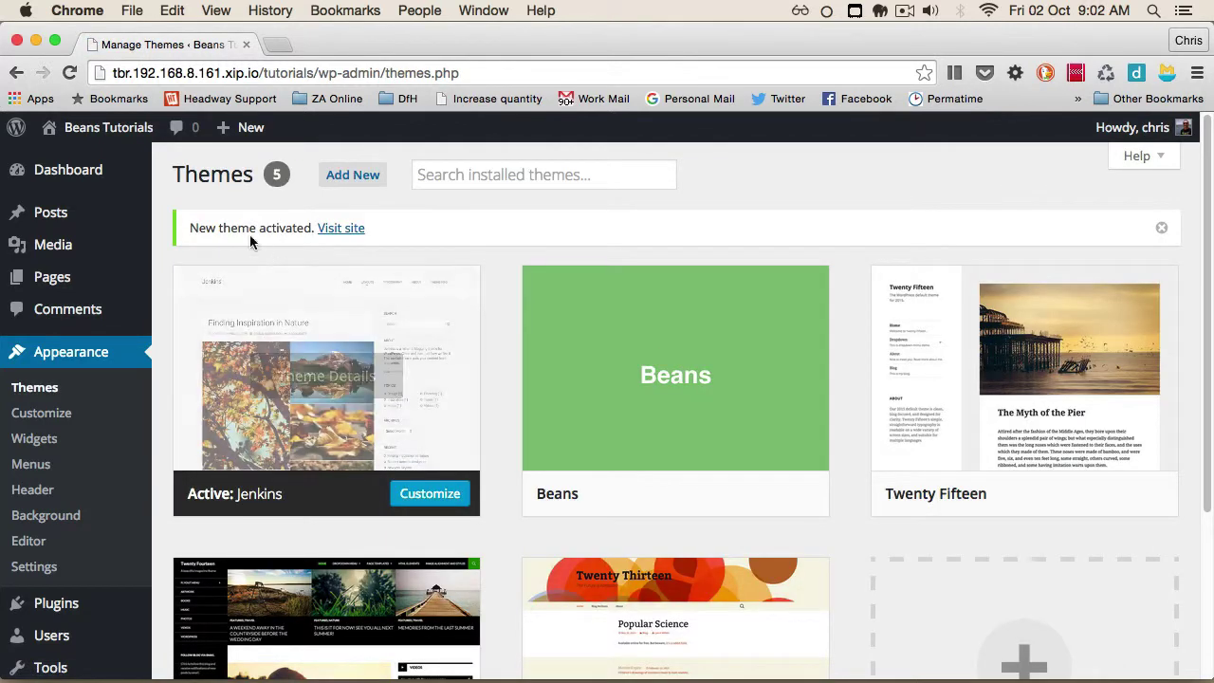
mouse_move(38, 133)
super+click(67, 165)
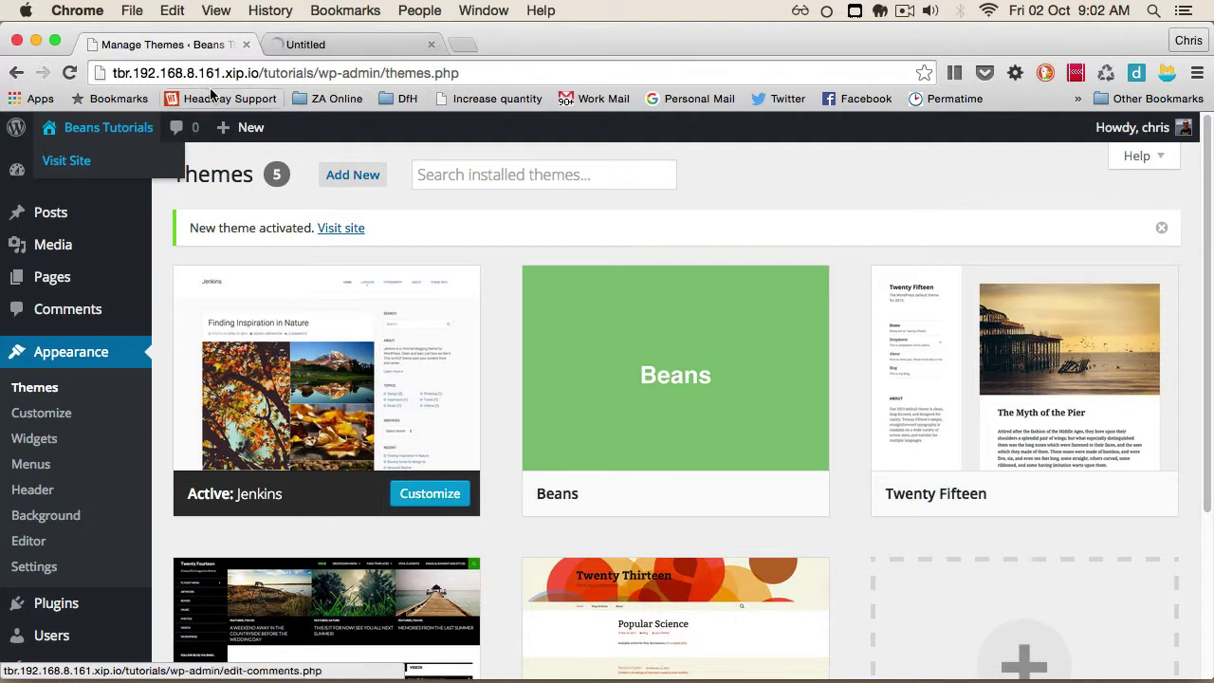
click(346, 42)
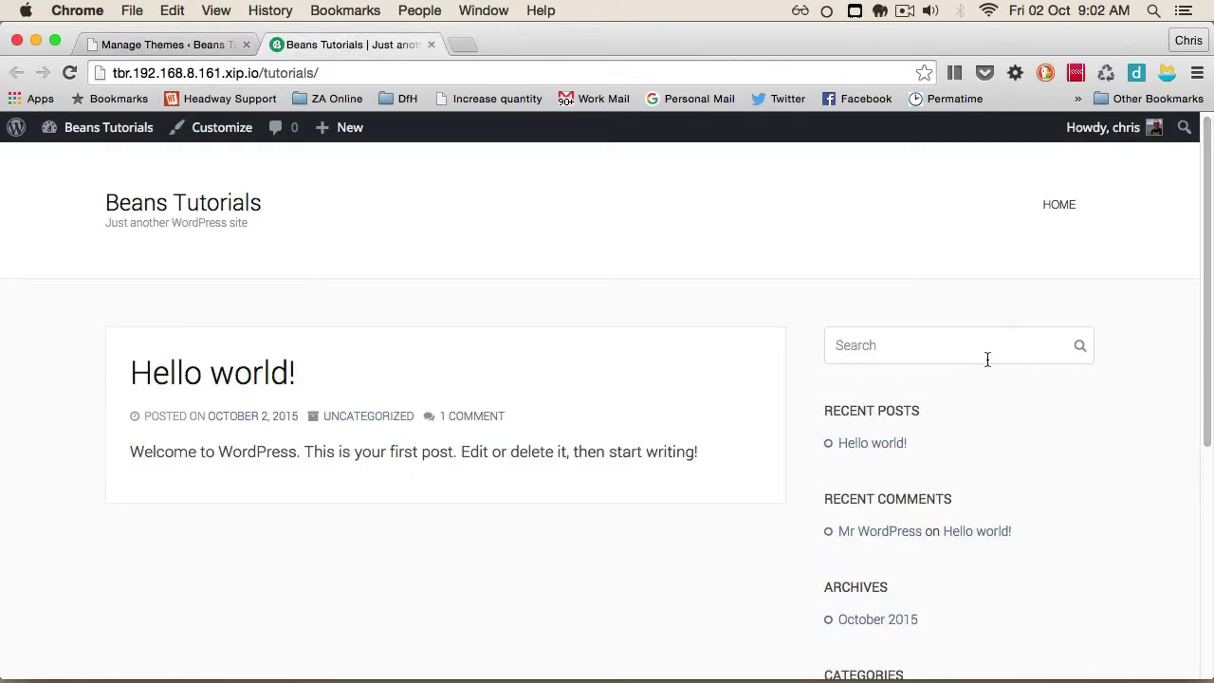
scroll(983, 358, down, 5)
scroll(989, 348, up, 5)
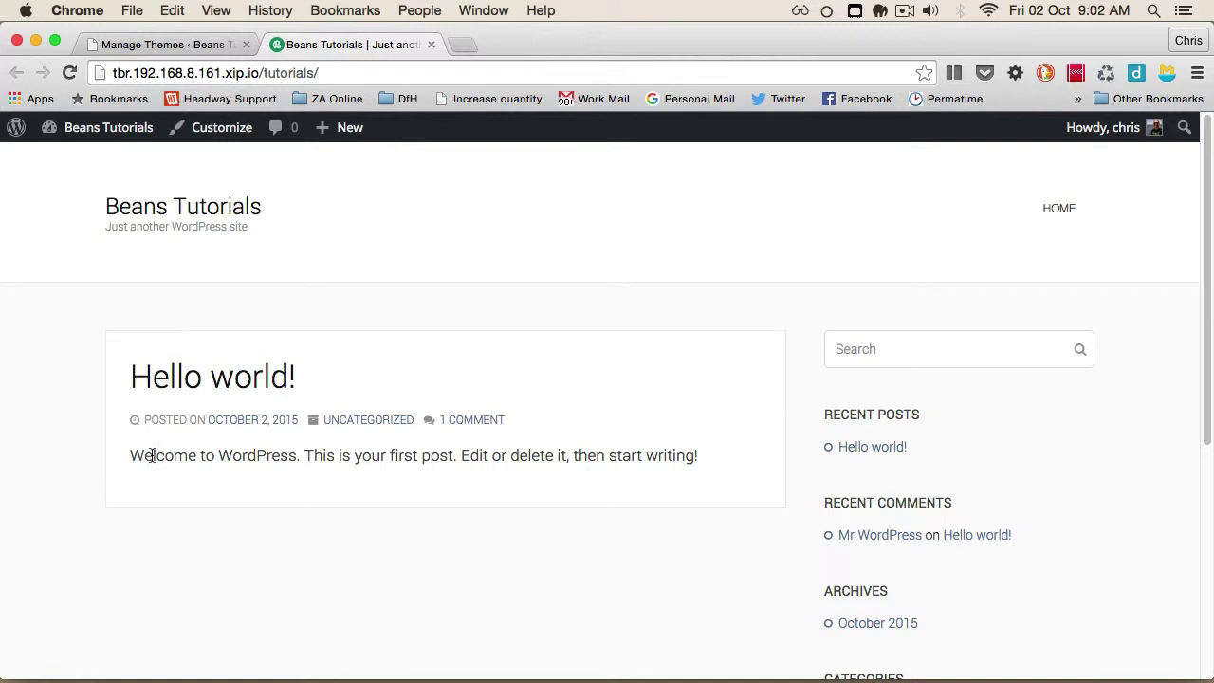
- In Media settings, turn off thumbnail cropping and month/year upload folders
click(150, 49)
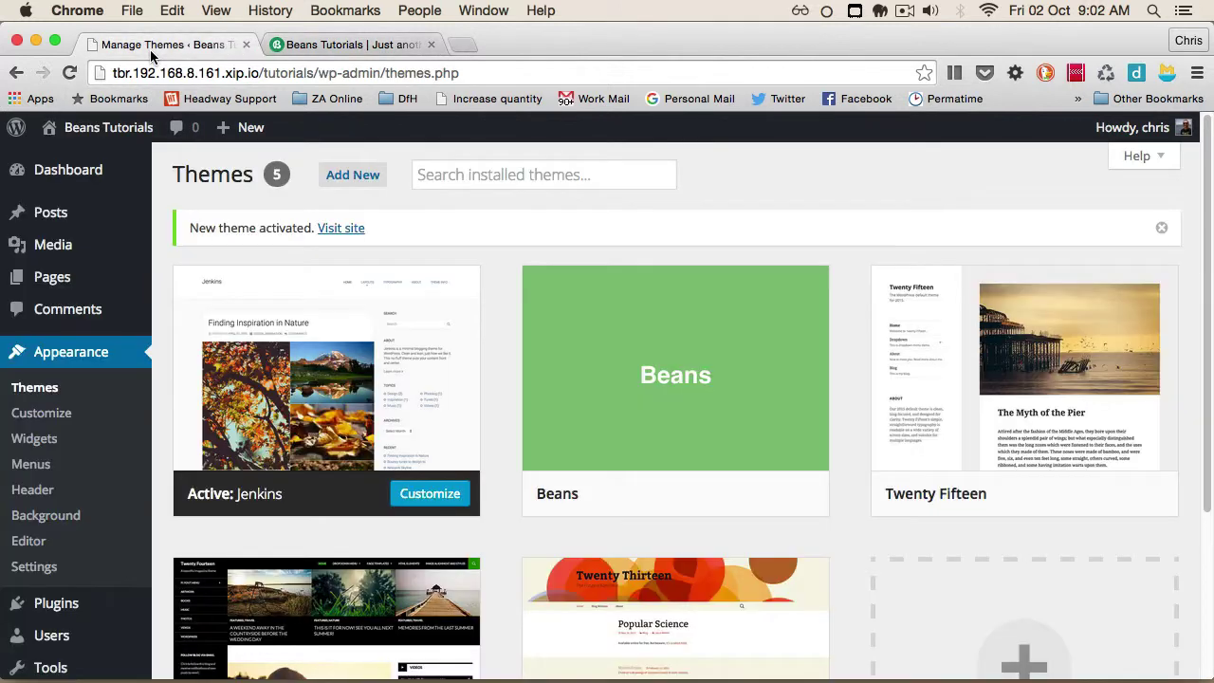
scroll(14, 469, down, 3)
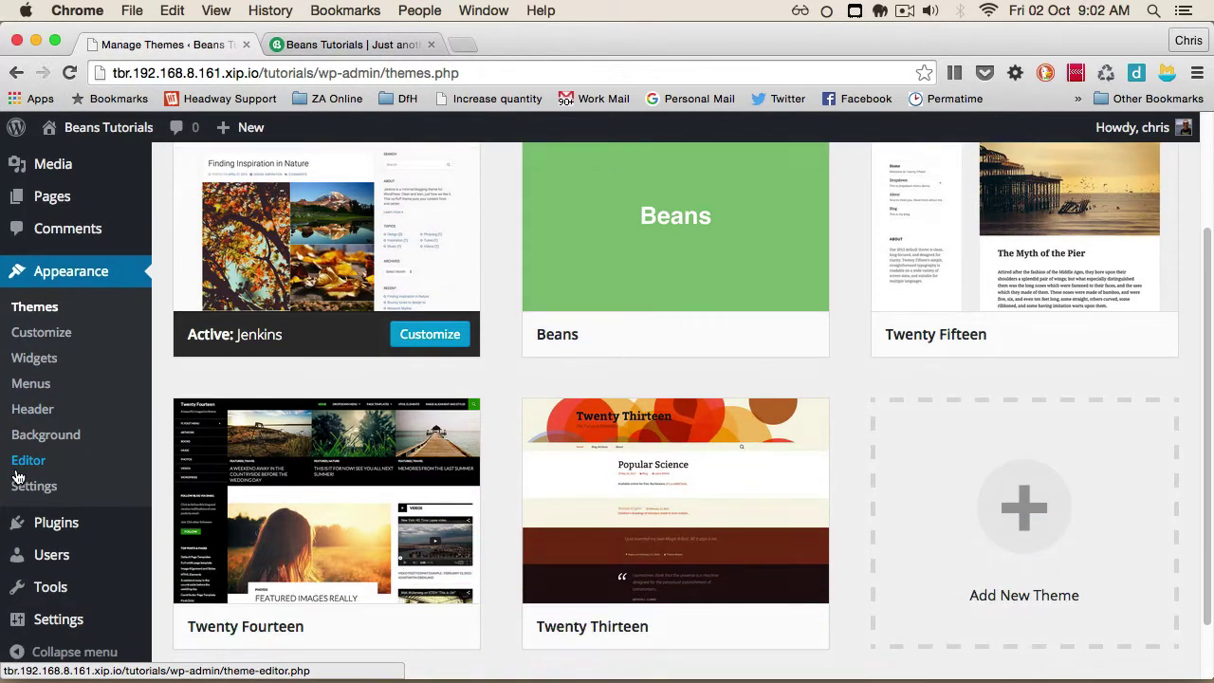
scroll(19, 474, down, 2)
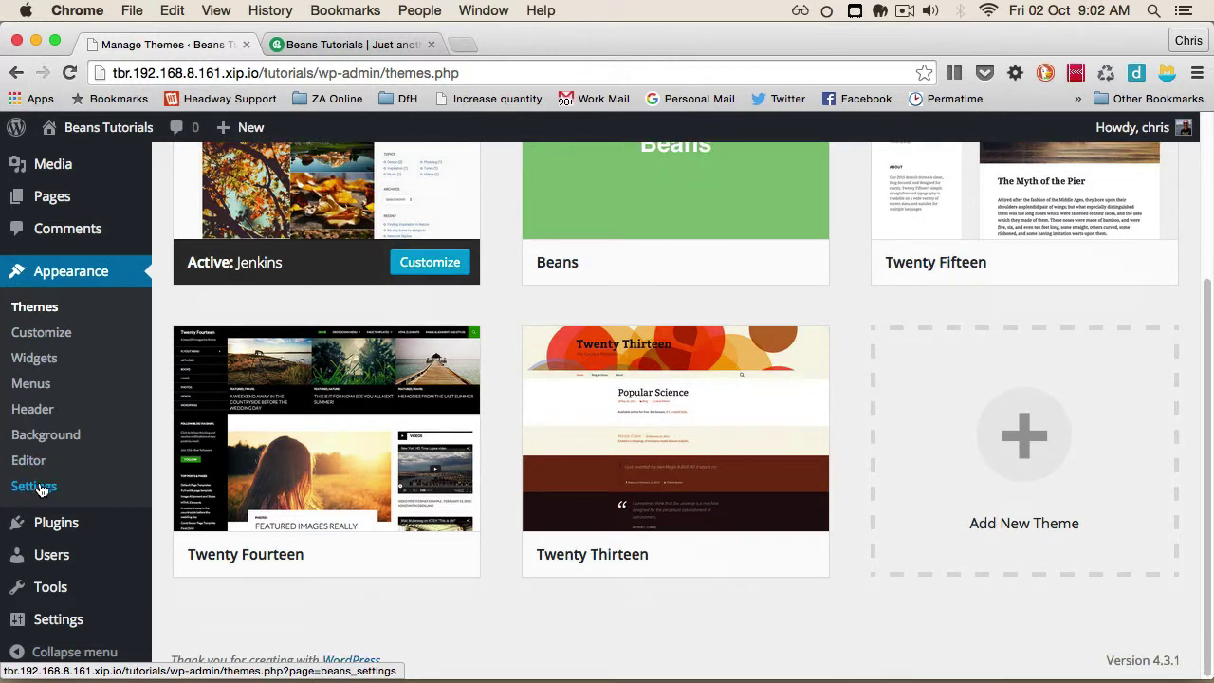
mouse_move(23, 622)
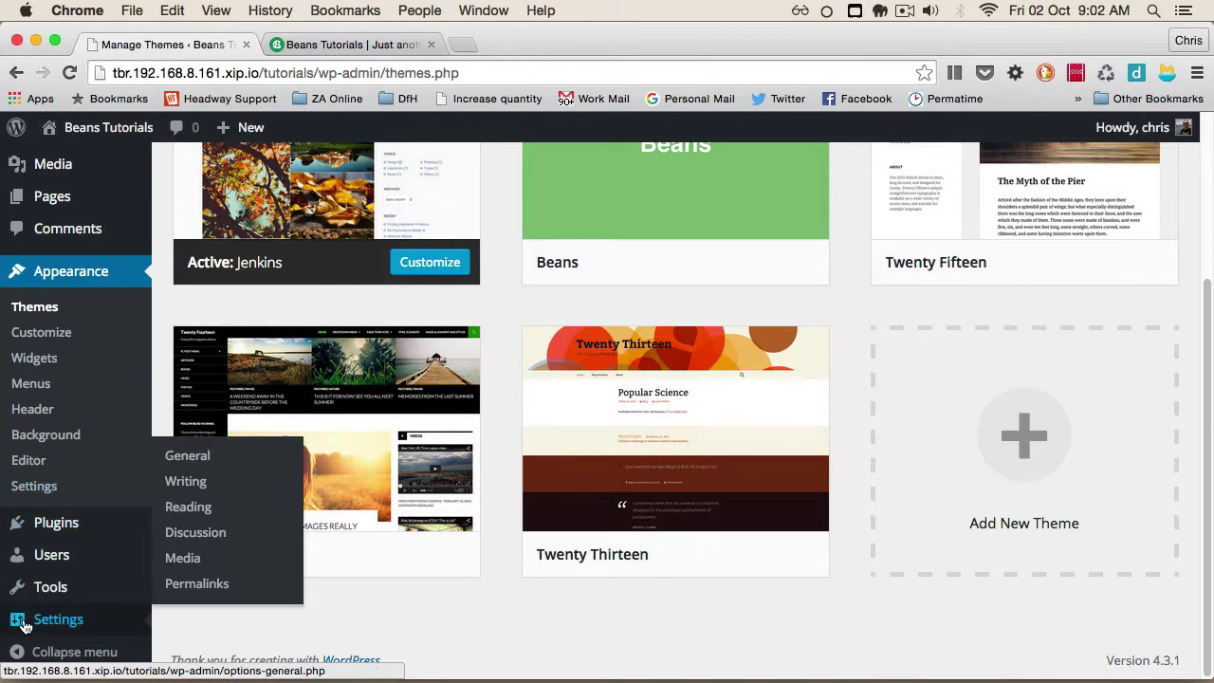
click(99, 629)
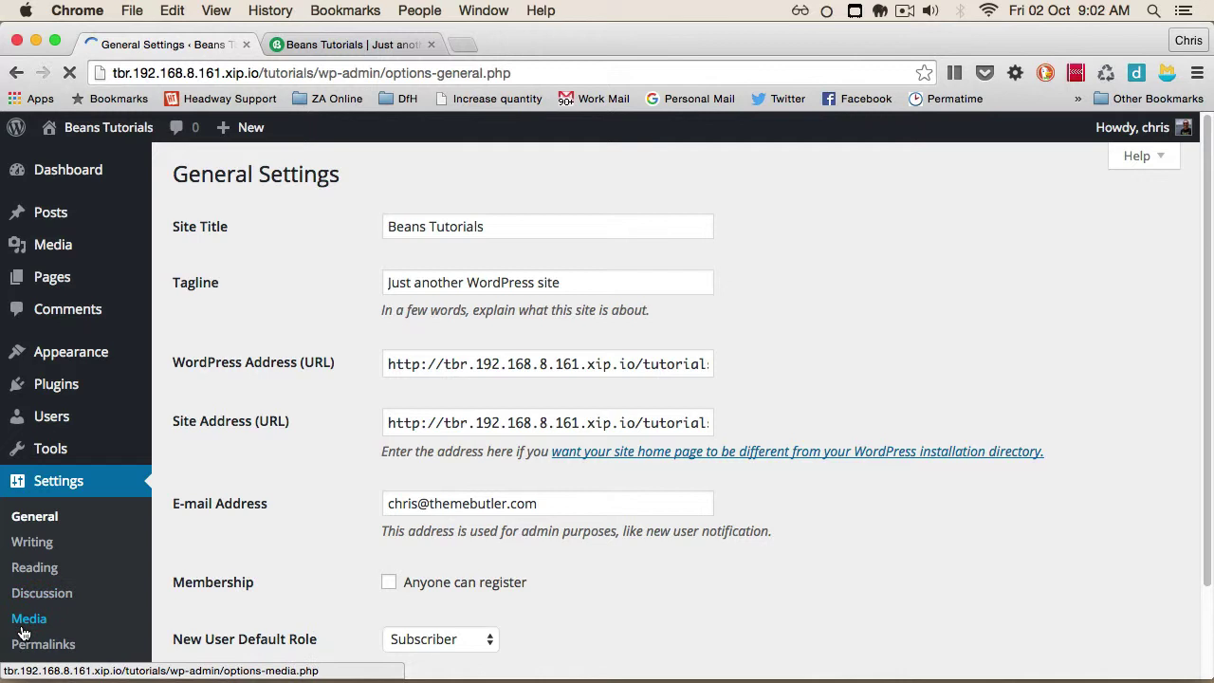
click(26, 626)
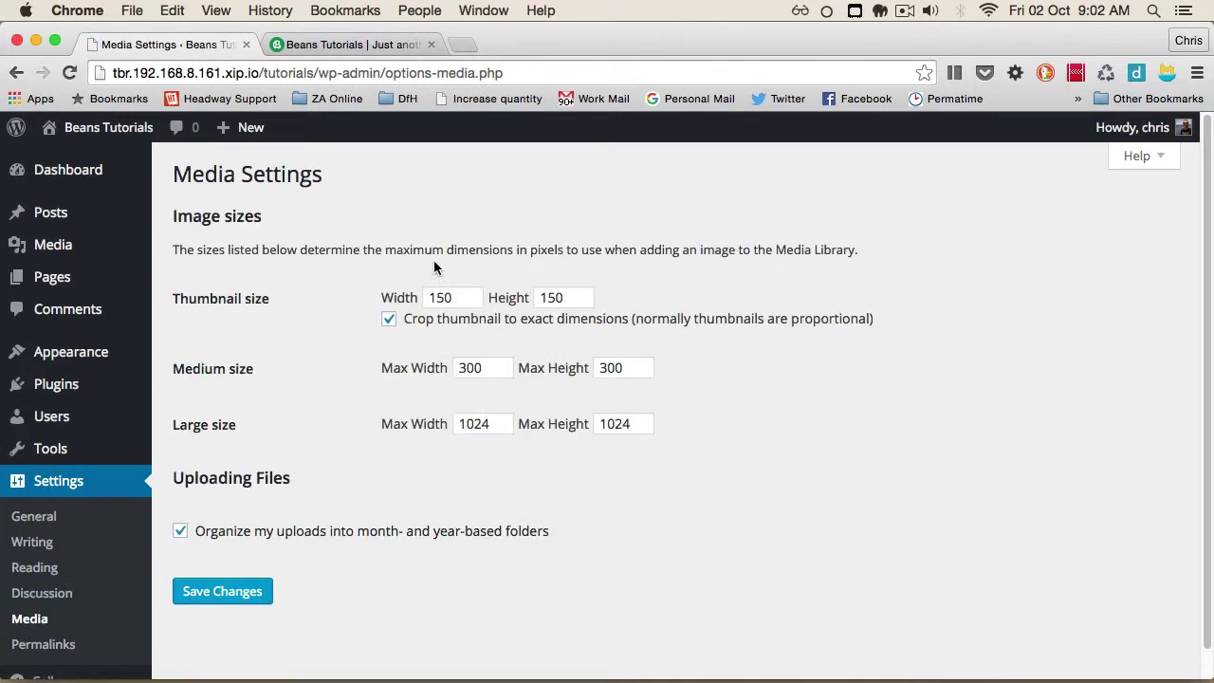
click(387, 321)
click(312, 540)
- Set thumbnail, medium and large widths and heights all to 0 and save the changes
double_click(459, 297)
text(0)
key(Tab)
text(0)
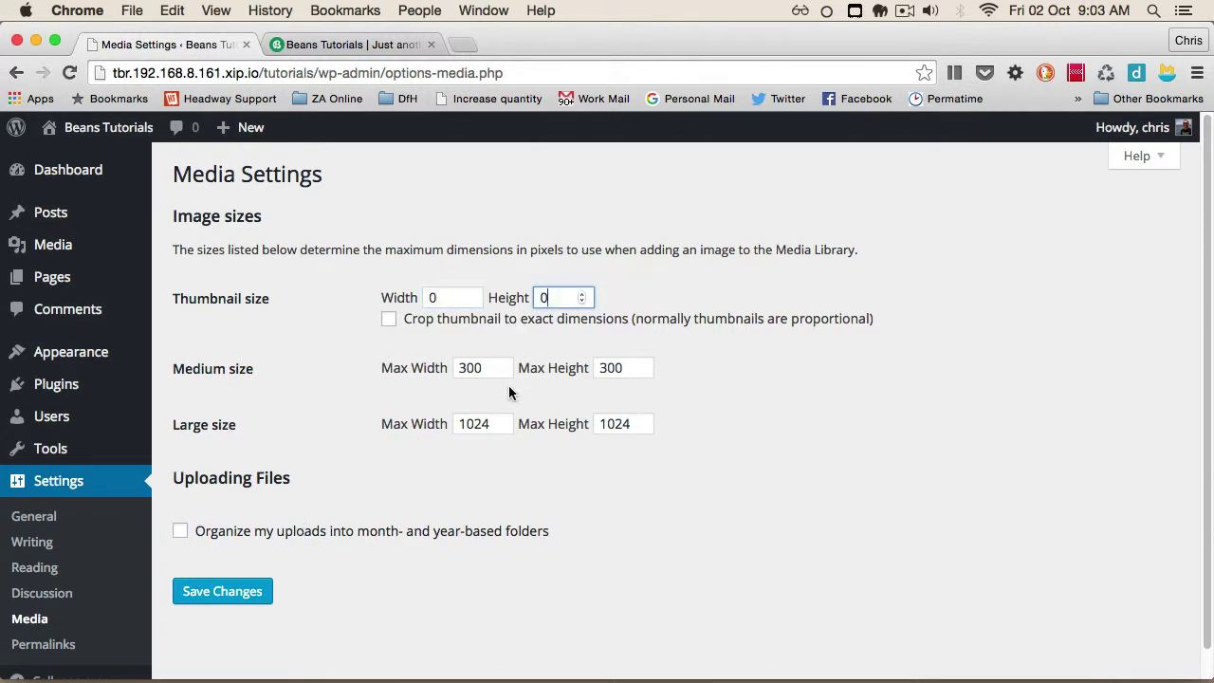
double_click(480, 367)
text(0)
double_click(608, 368)
text(0)
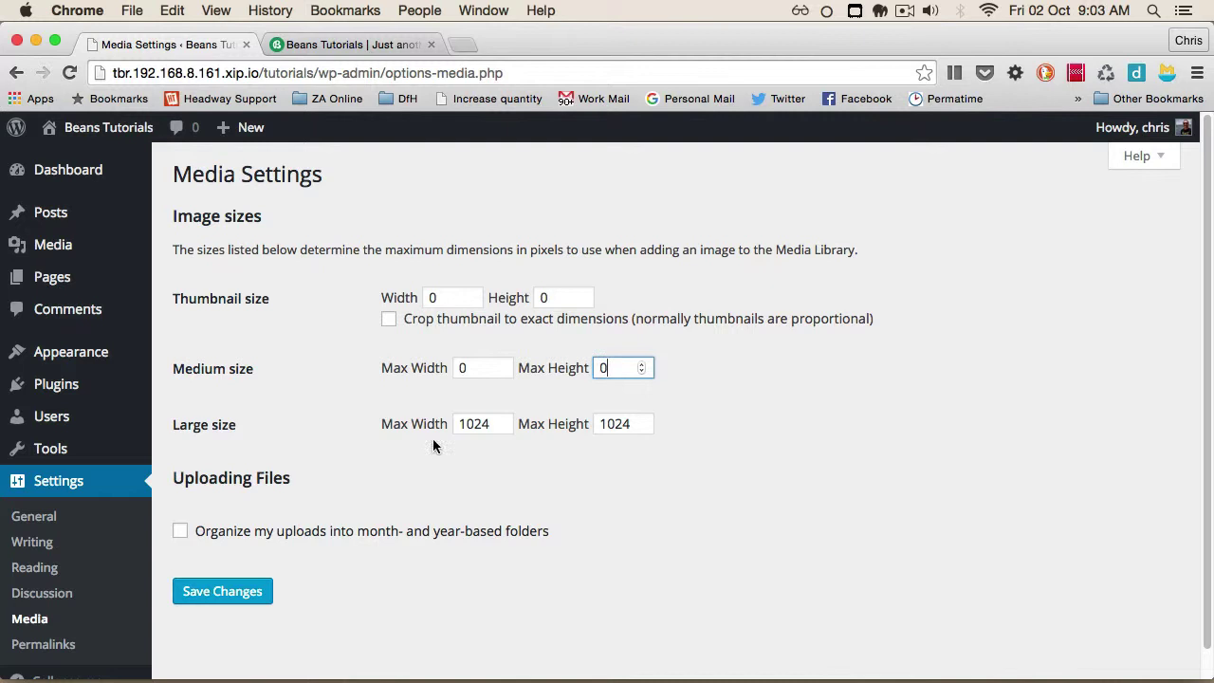
double_click(475, 423)
text(0)
double_click(607, 423)
text(0)
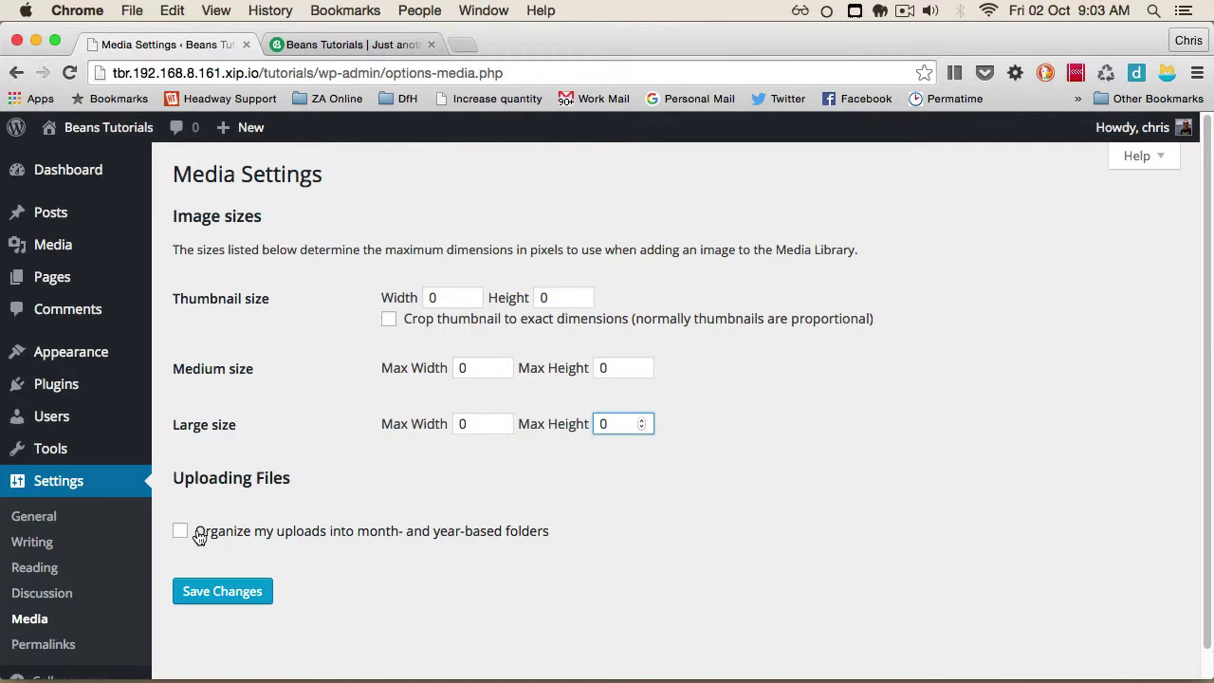
click(184, 597)
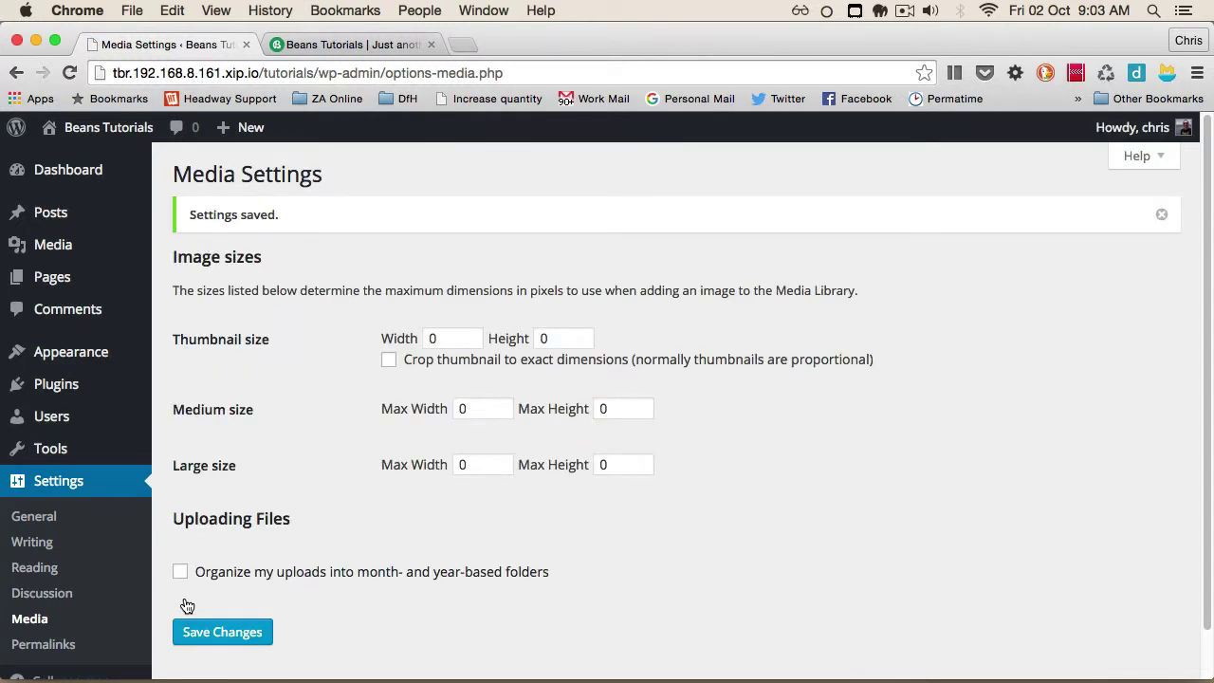
- Install and activate the WordPress Importer plugin from Tools > Import
mouse_move(123, 450)
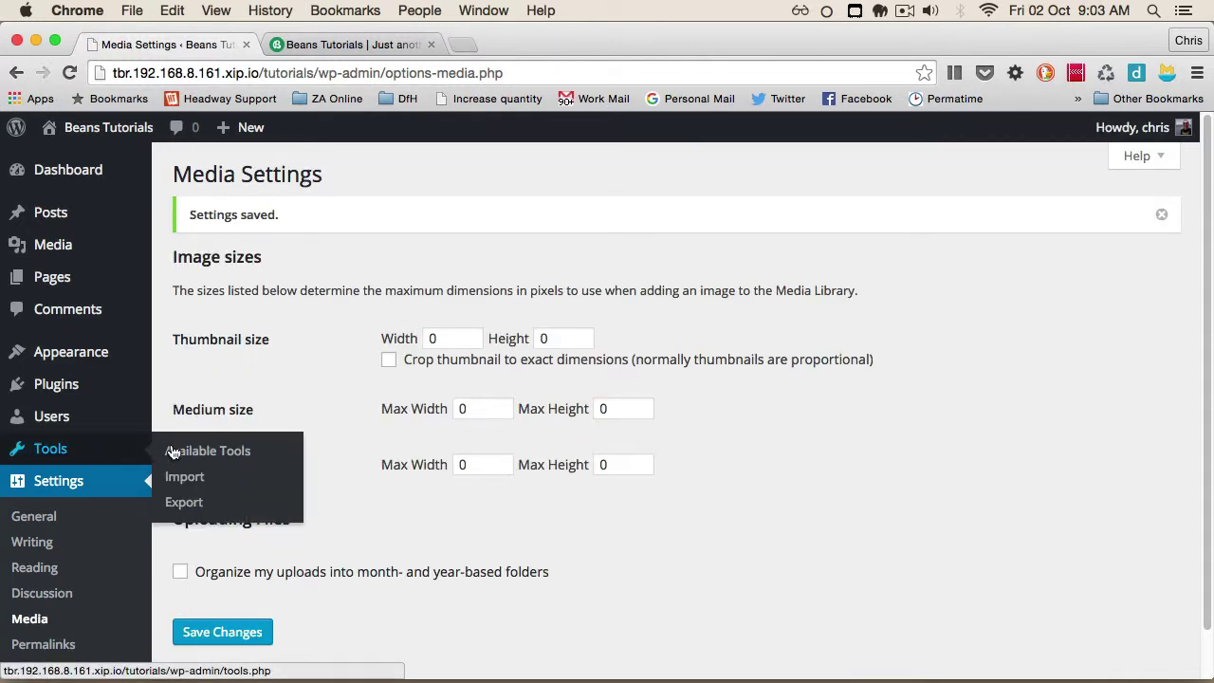
click(187, 479)
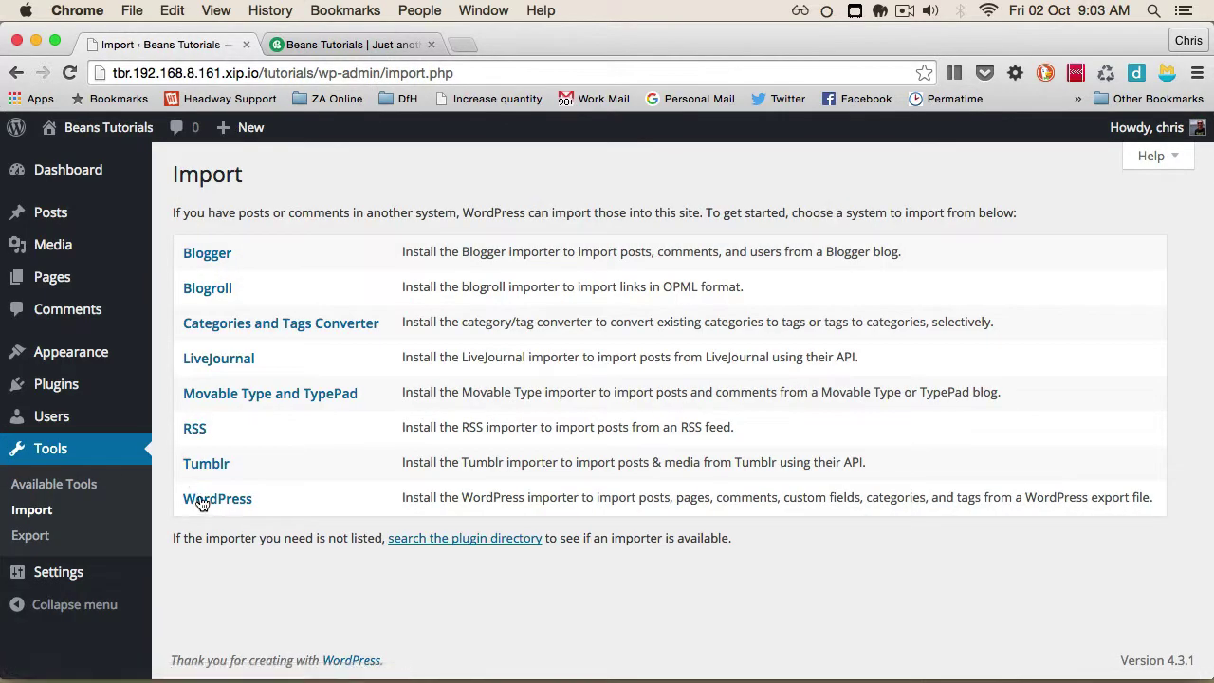
click(204, 501)
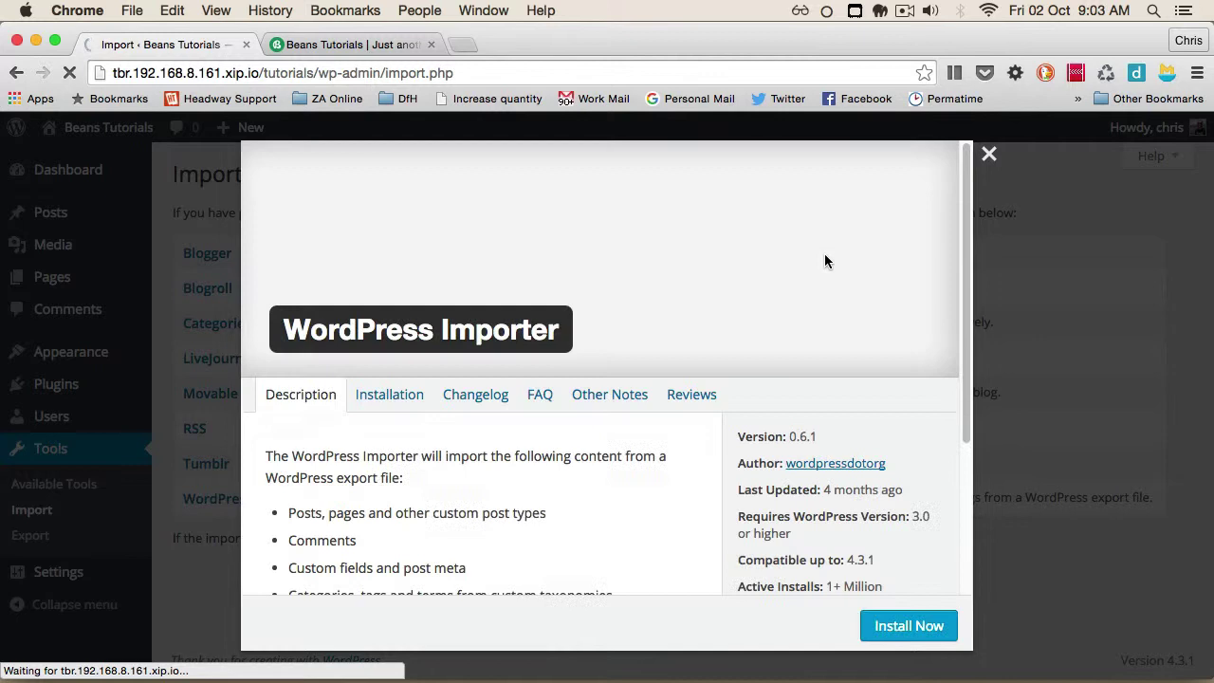
click(903, 630)
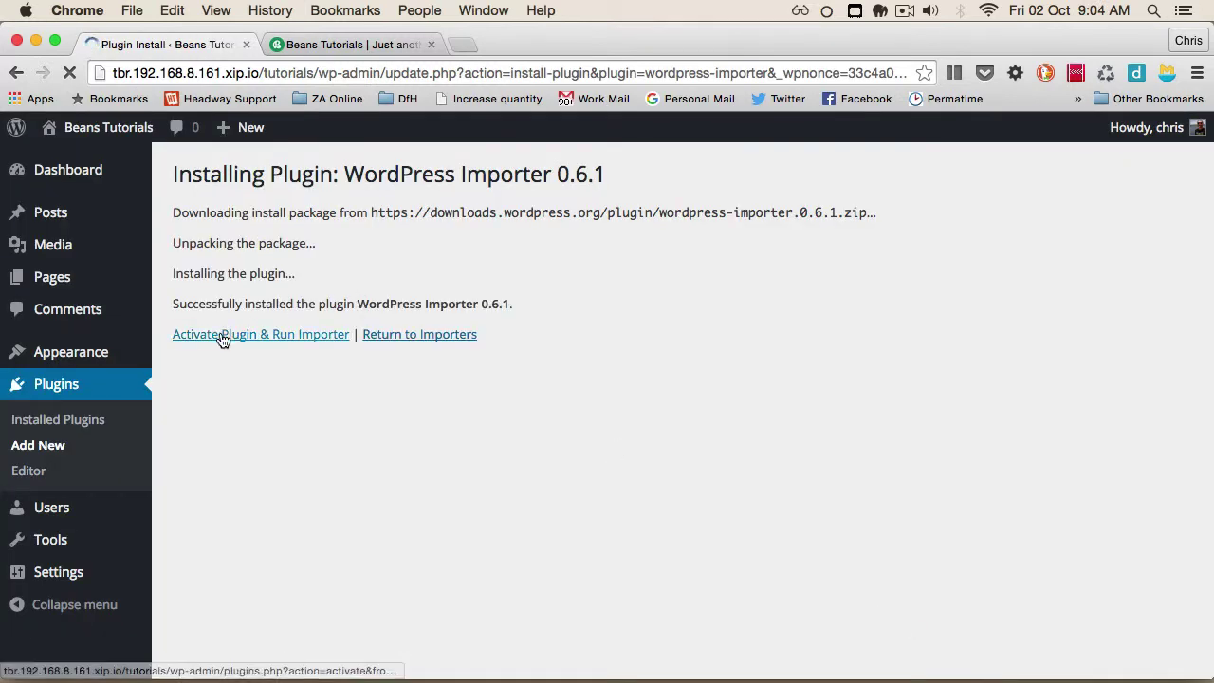
click(222, 338)
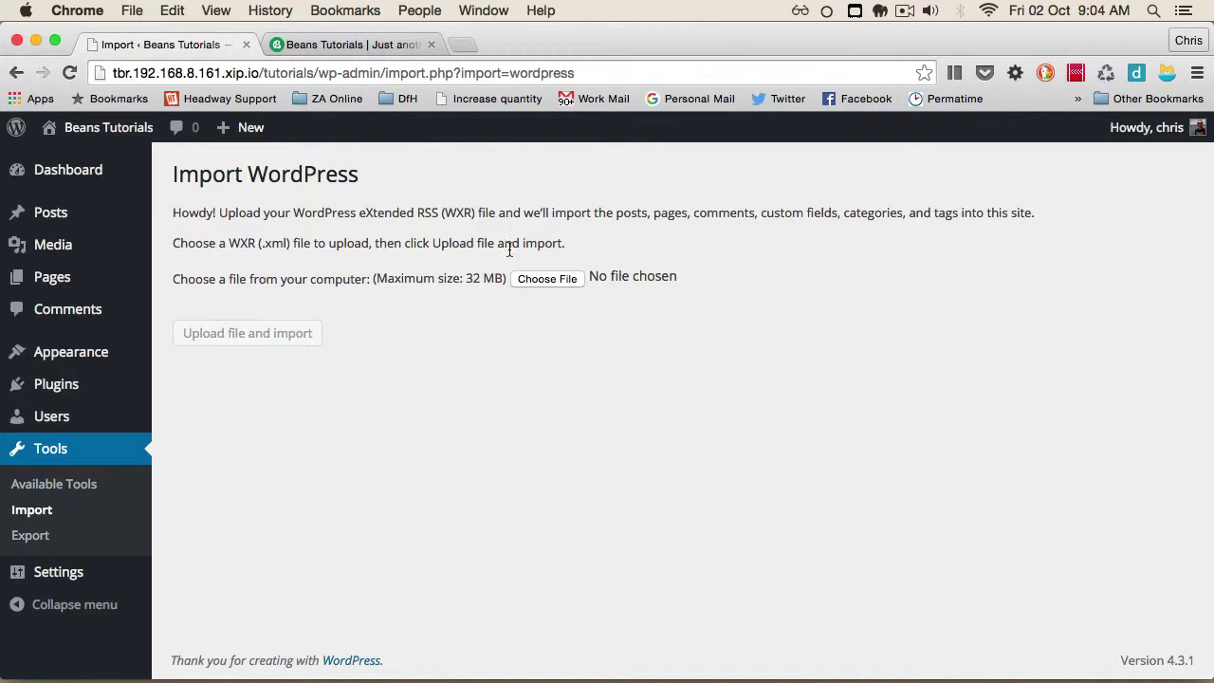
- Import jenkins.wordpress.2015-10-02.xml with attachments, assigning both authors to the existing user
click(546, 278)
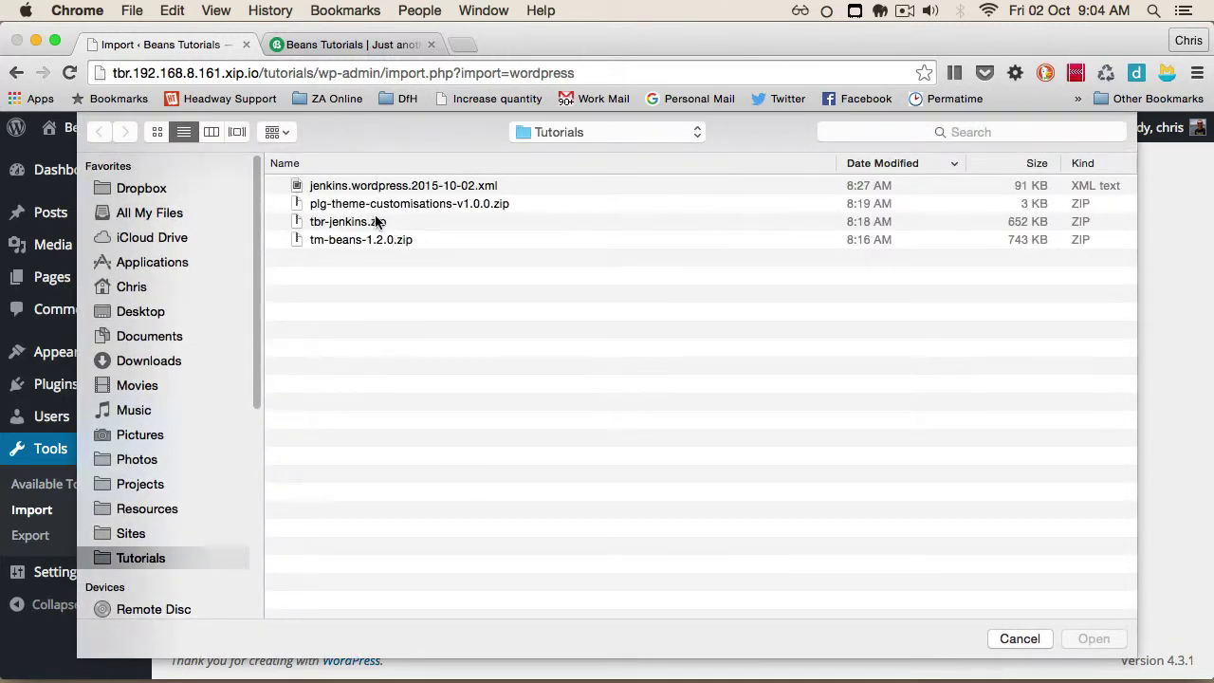
click(361, 186)
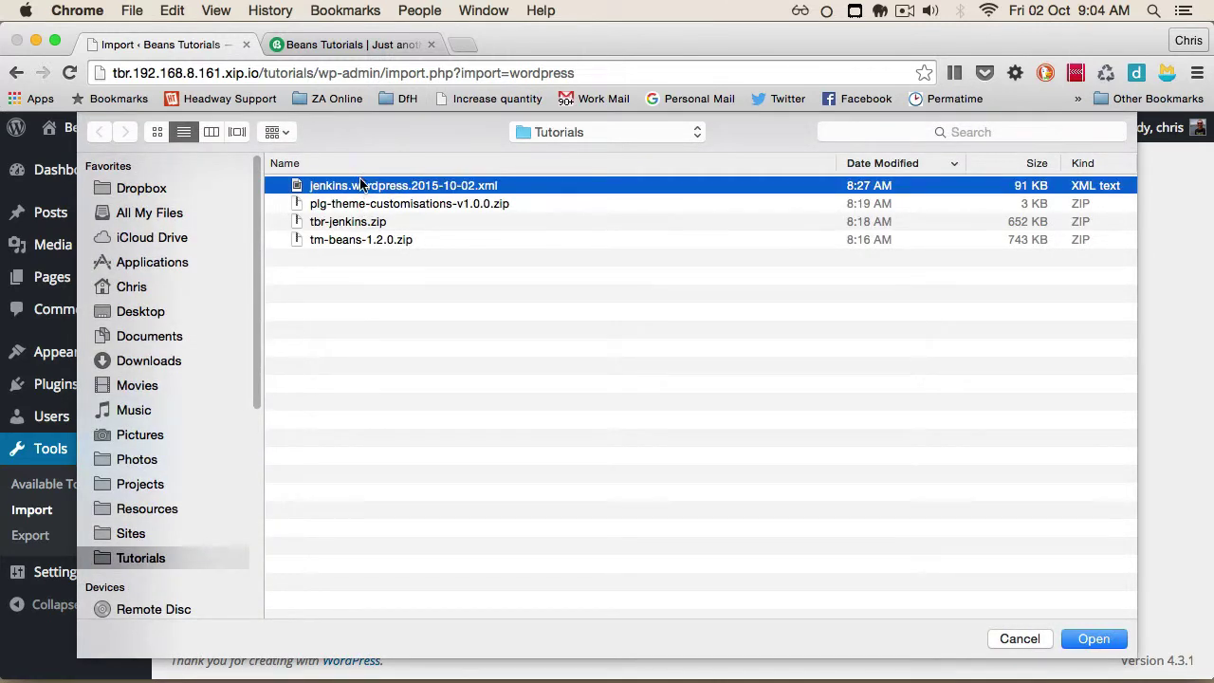
double_click(359, 184)
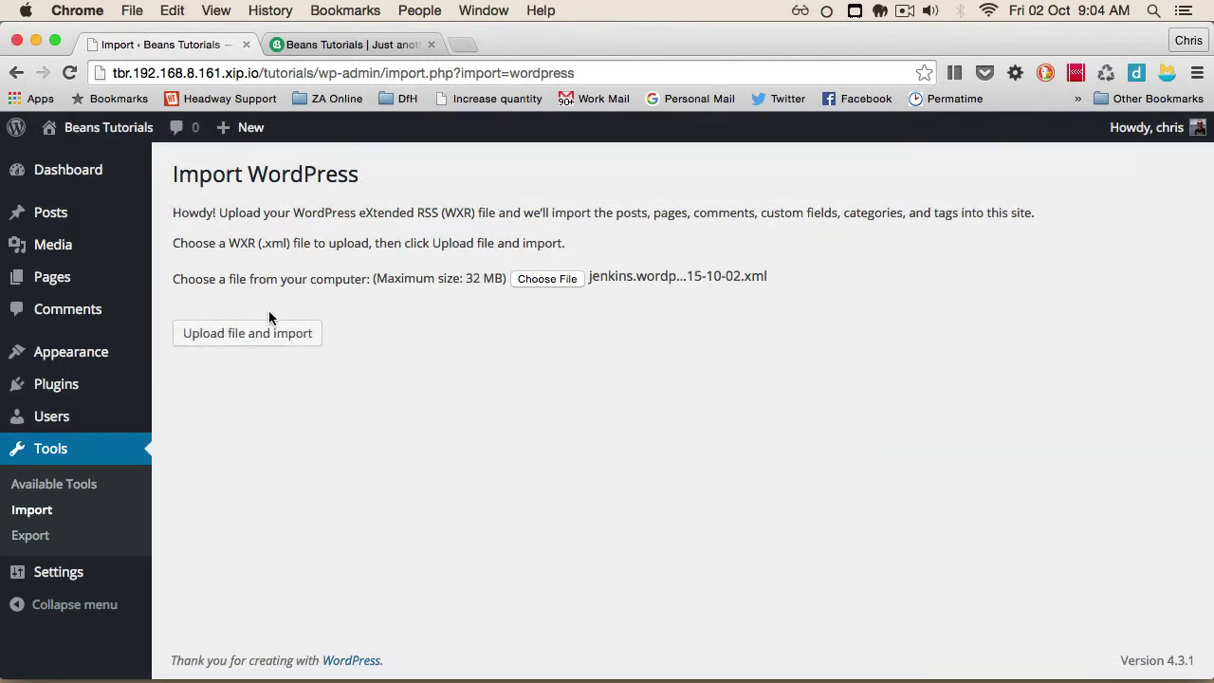
click(257, 328)
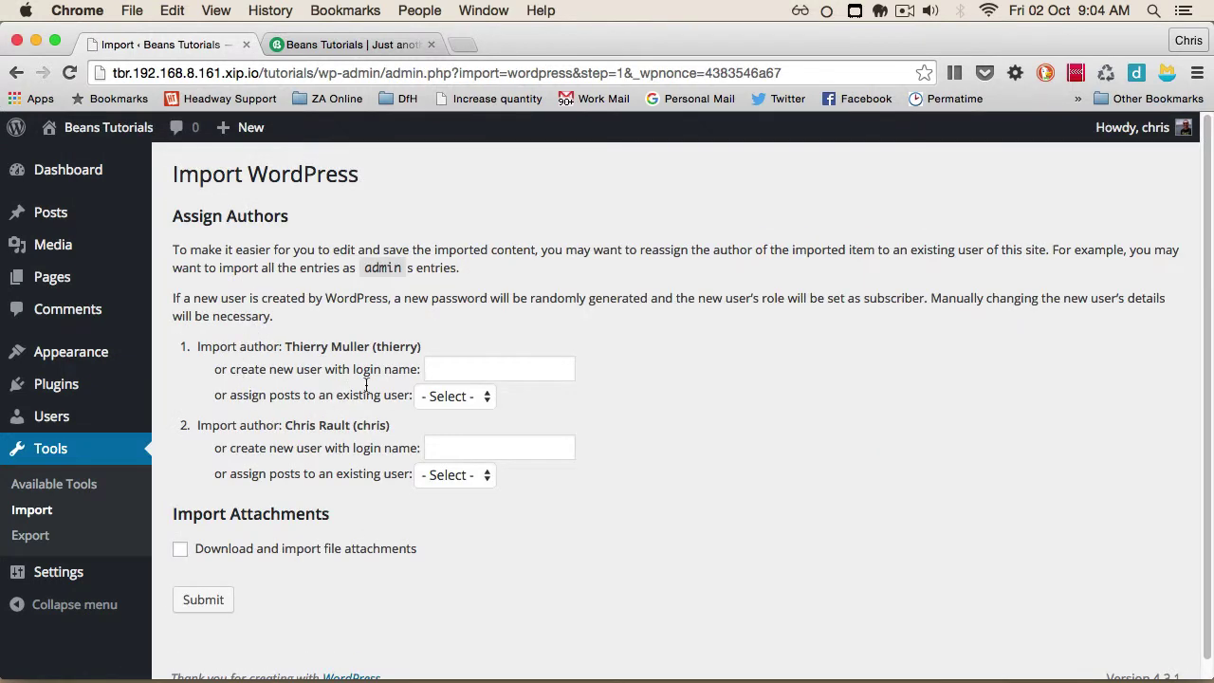
click(493, 396)
click(464, 412)
click(456, 477)
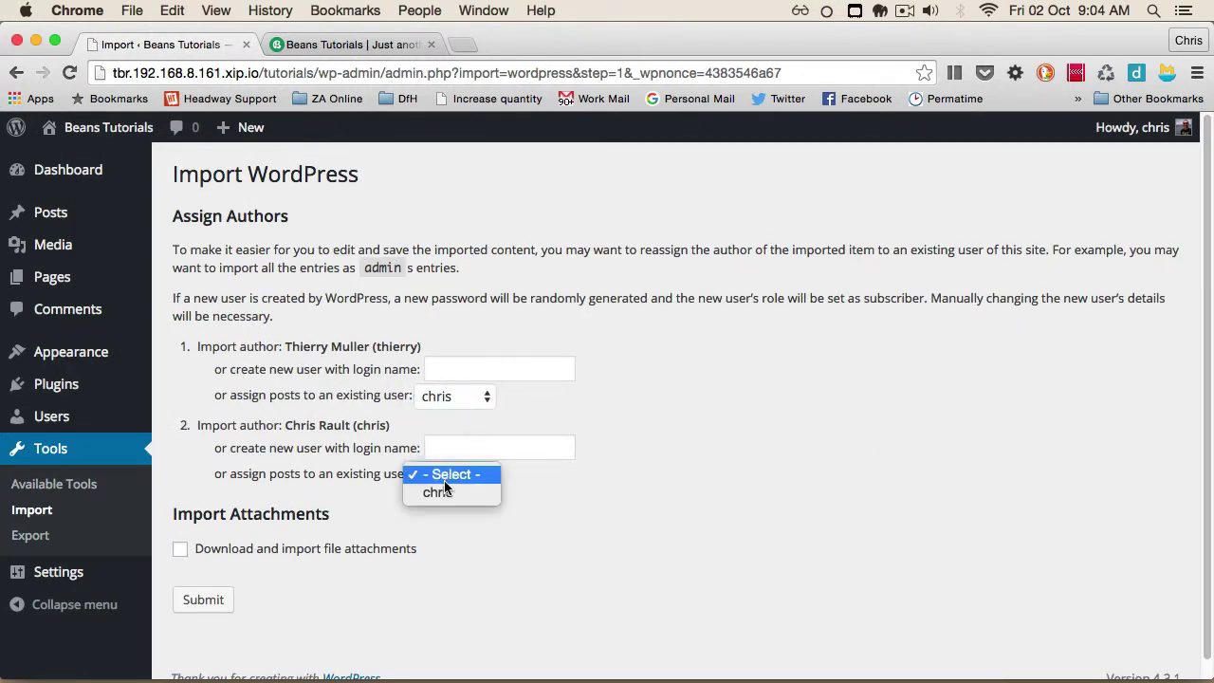
click(441, 495)
click(327, 548)
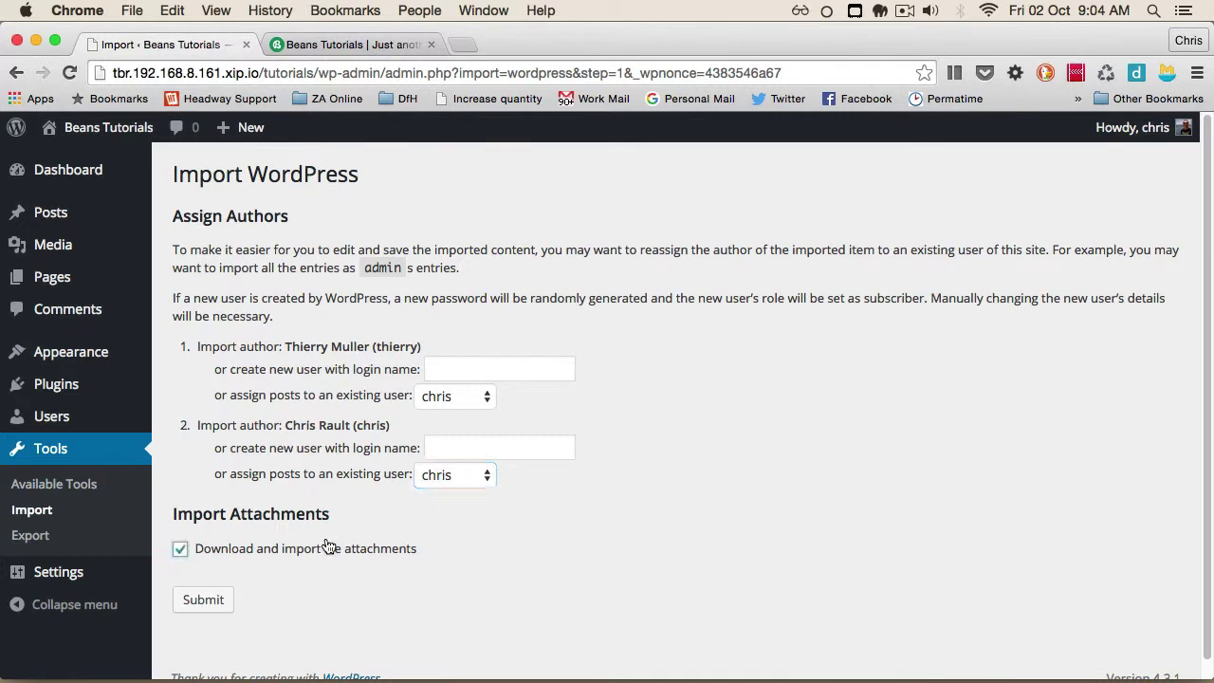
click(202, 599)
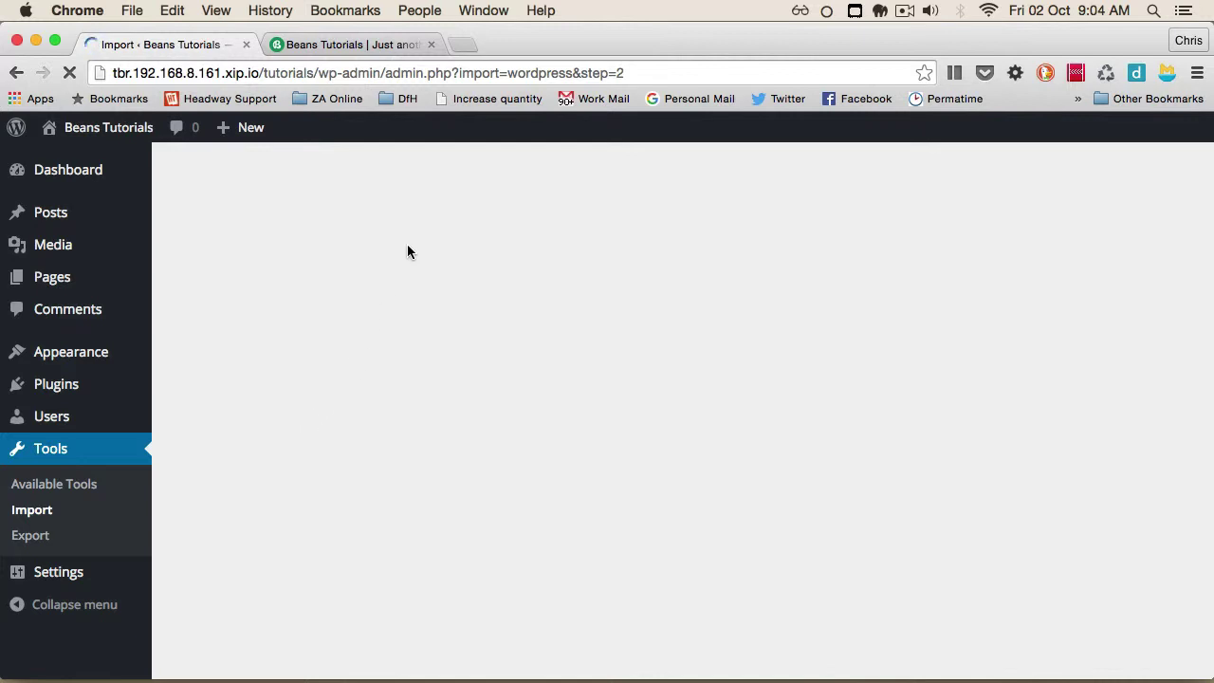
click(357, 39)
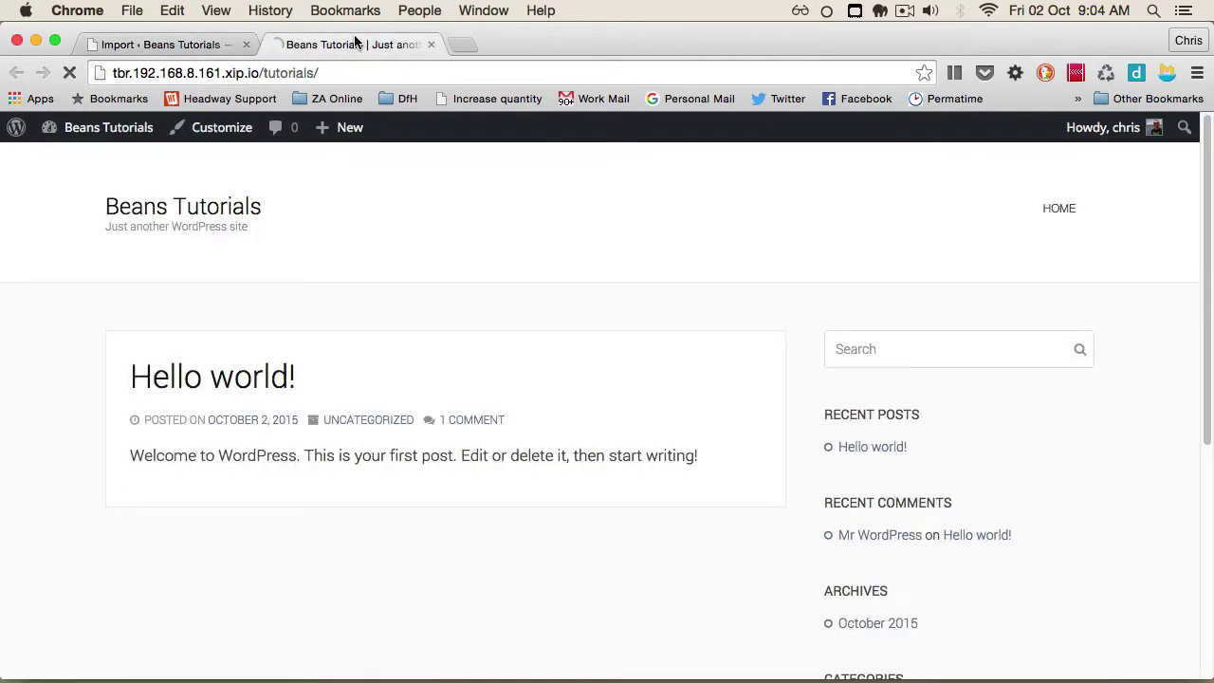
key(super+r)
scroll(490, 461, down, 15)
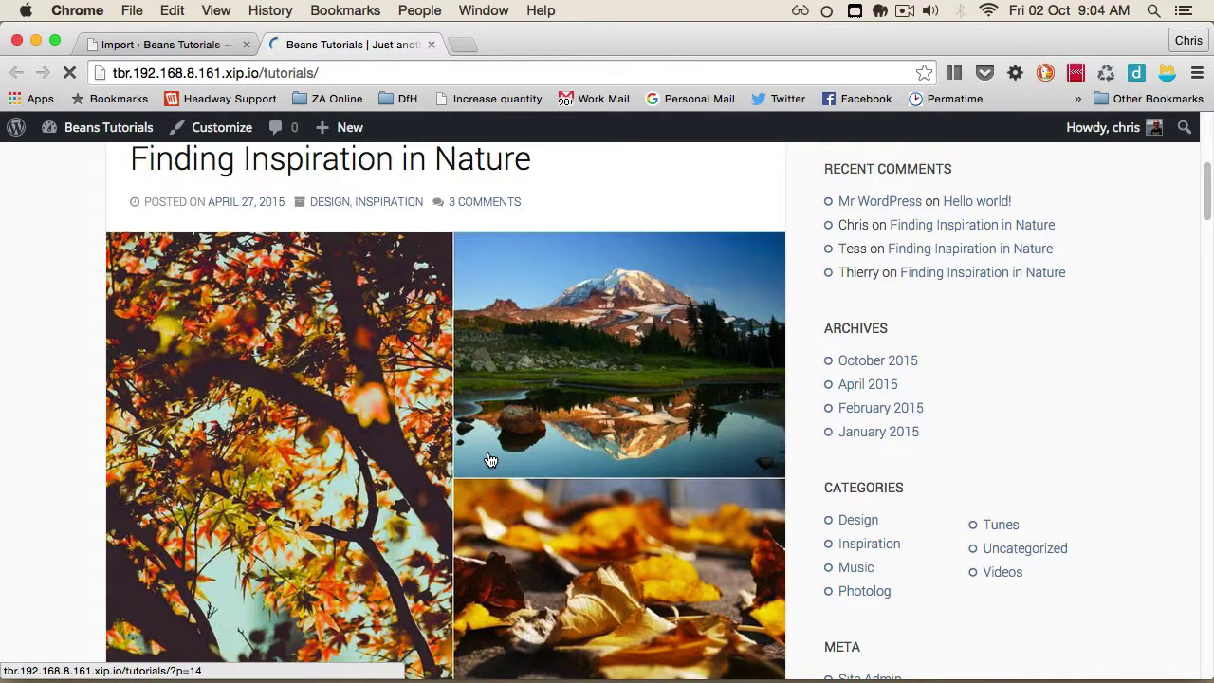
scroll(503, 447, up, 15)
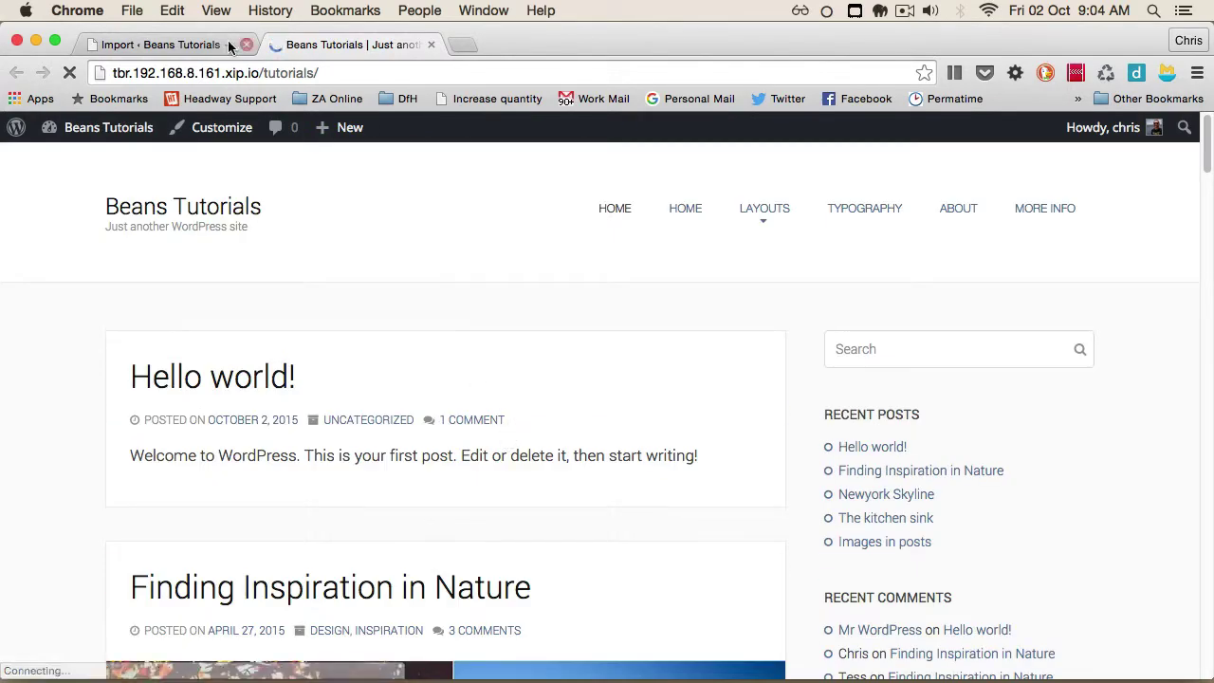
click(128, 47)
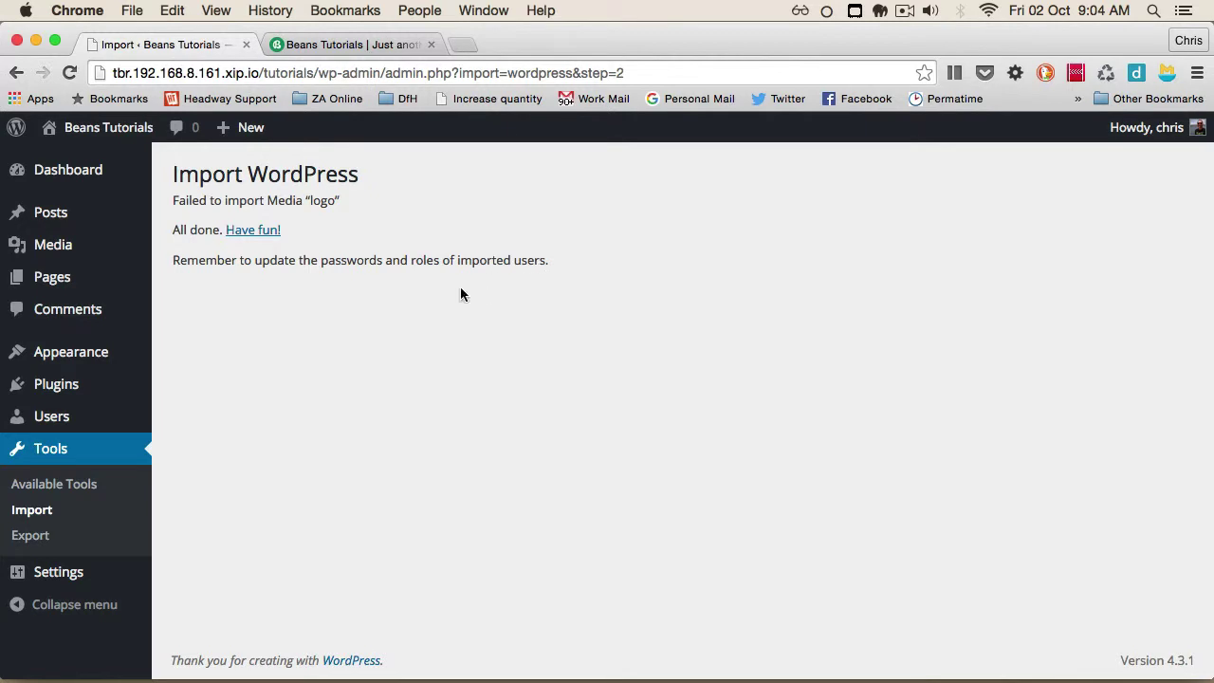
- Upload plg-theme-customisations-v1.0.0.zip as a plugin, install it, and activate Theme Customisations
mouse_move(108, 388)
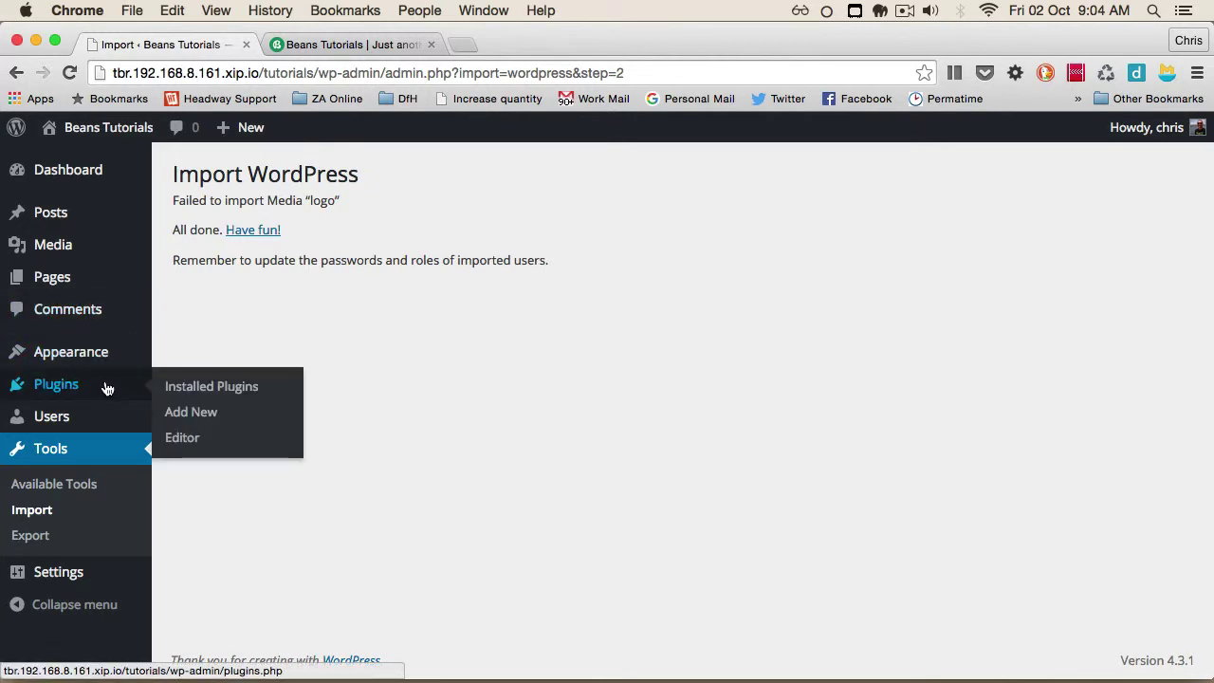
click(194, 411)
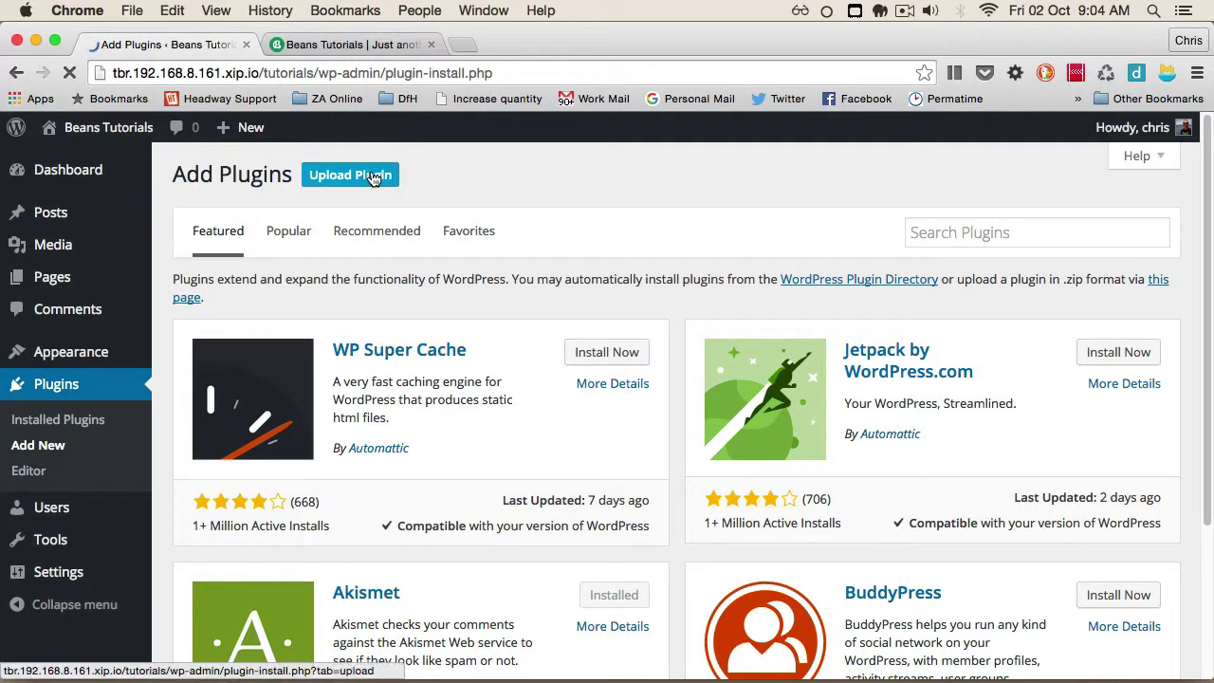
click(366, 176)
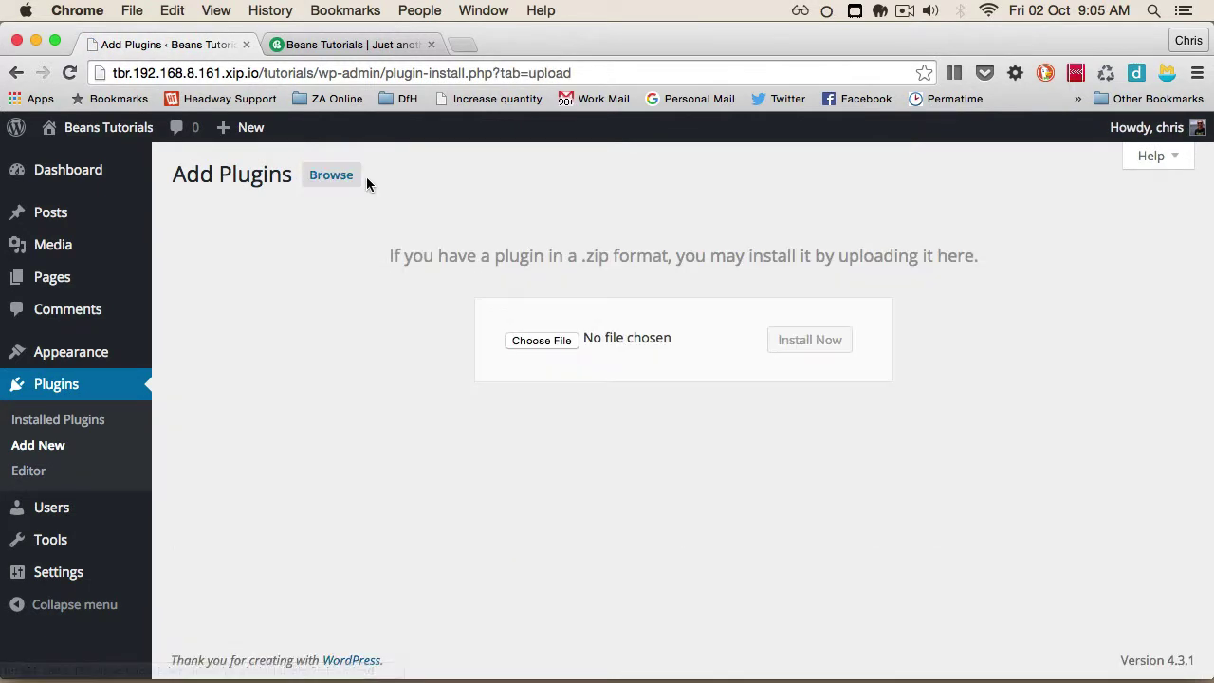
click(557, 344)
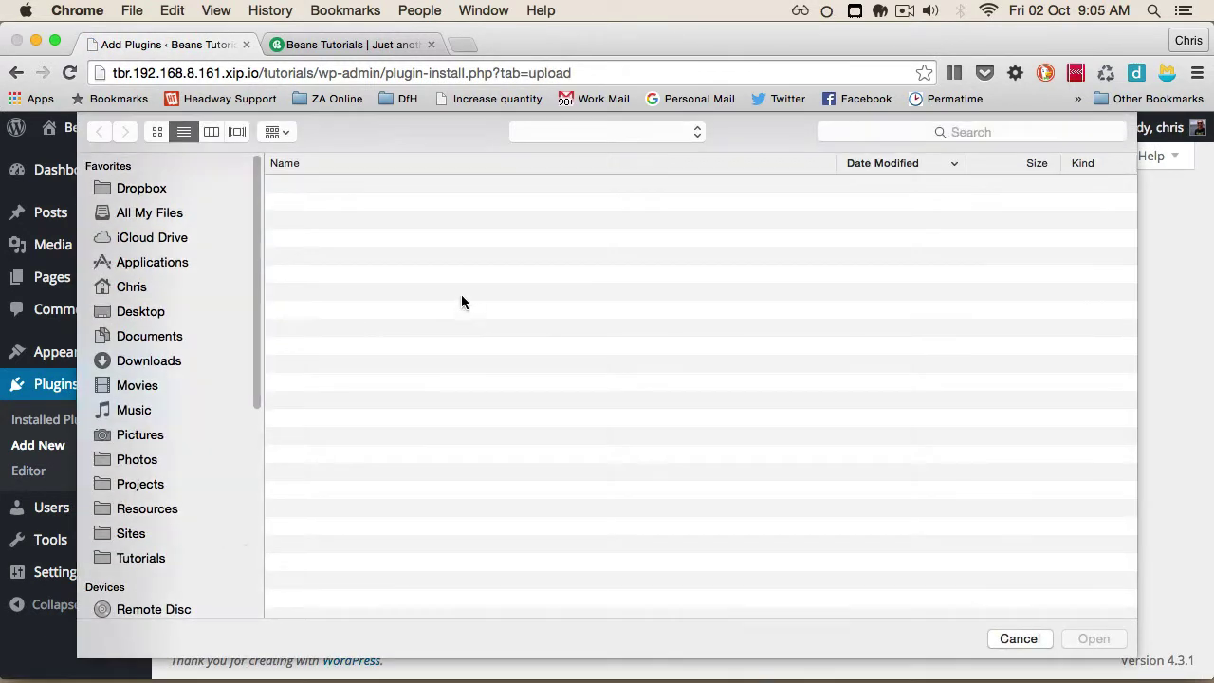
double_click(342, 205)
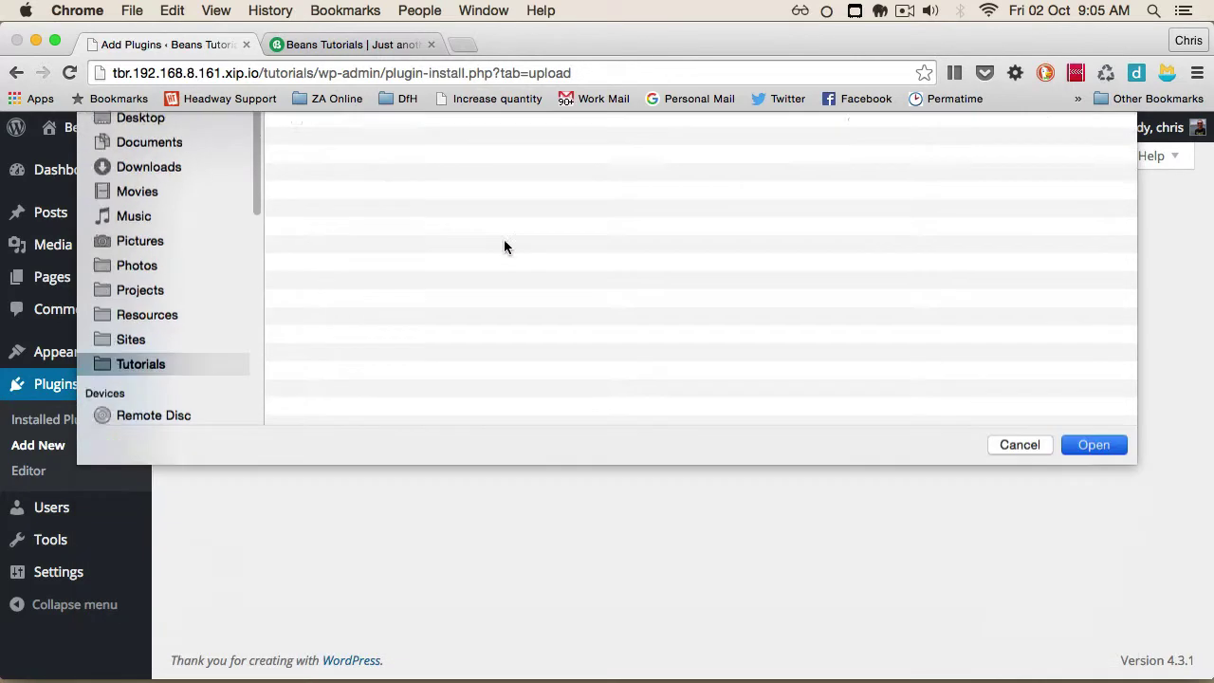
click(835, 349)
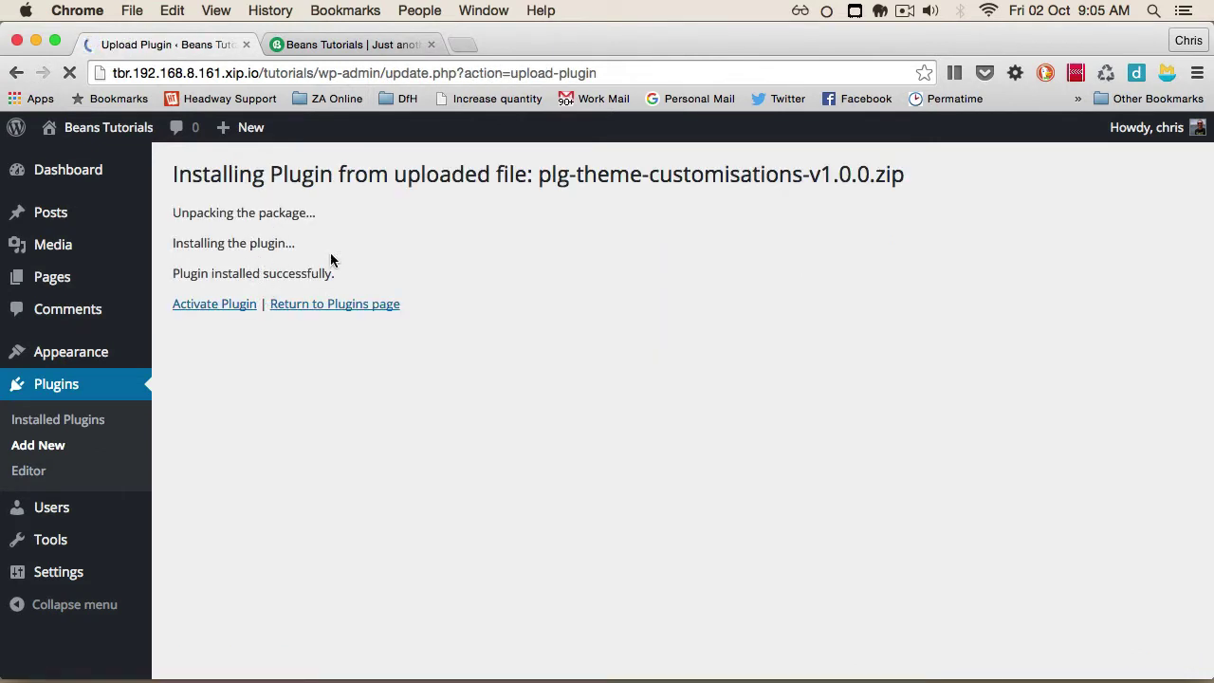
click(193, 308)
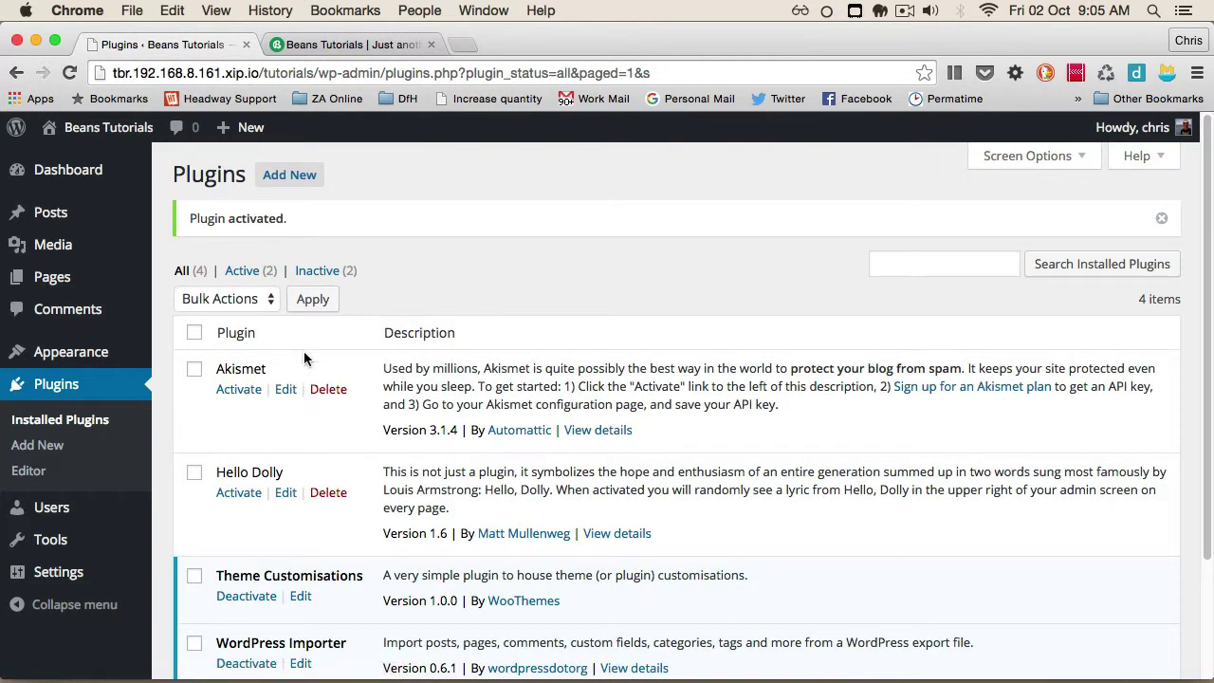
scroll(380, 355, down, 1)
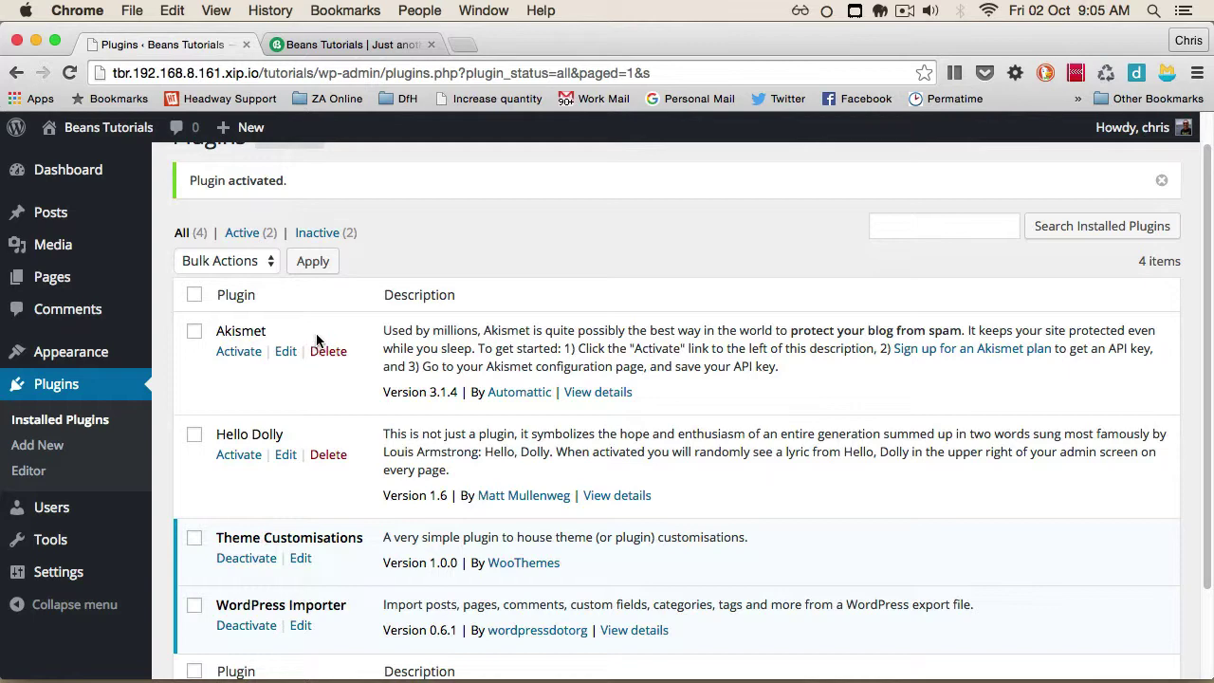
key(super+Tab)
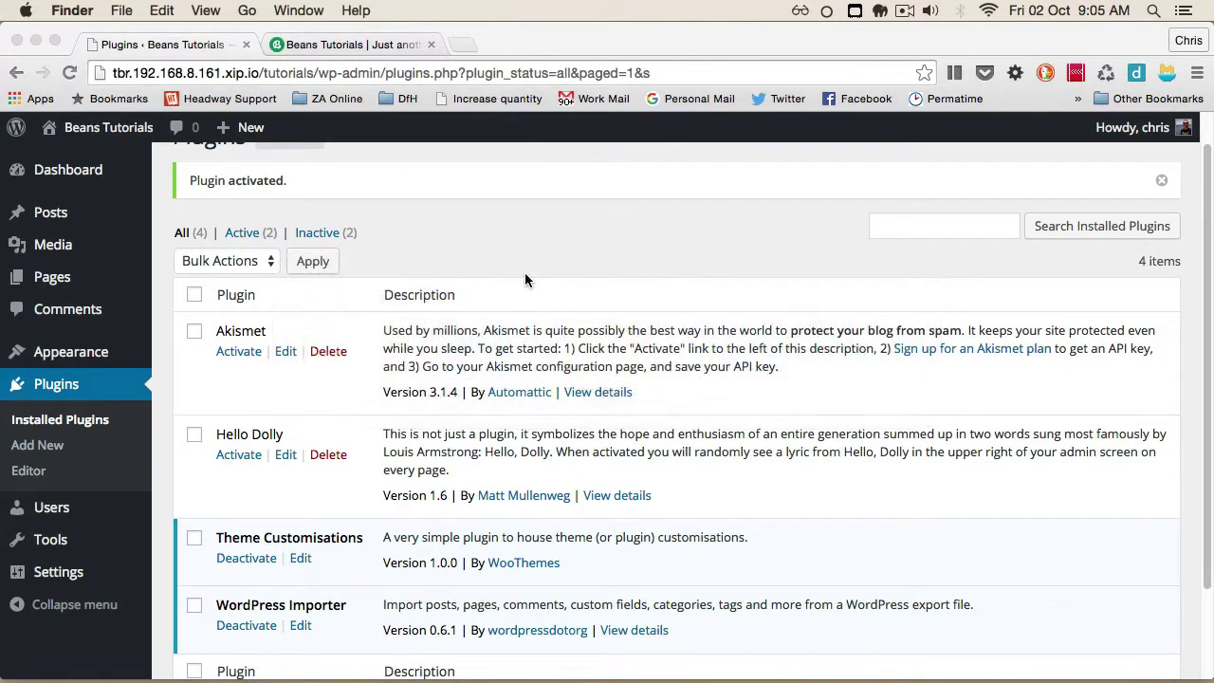
- In a new Finder window, browse Sites > tbr > tutorials > wp-content > plugins > theme-customisations > custom
key(super+n)
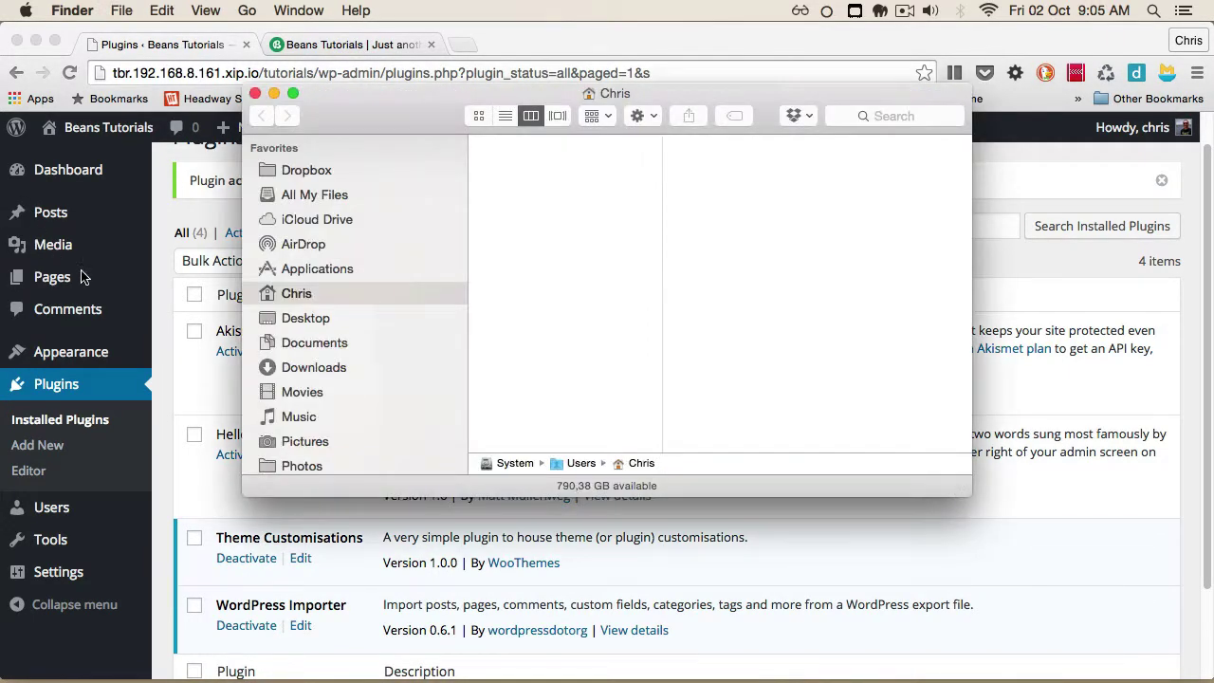
scroll(285, 379, down, 10)
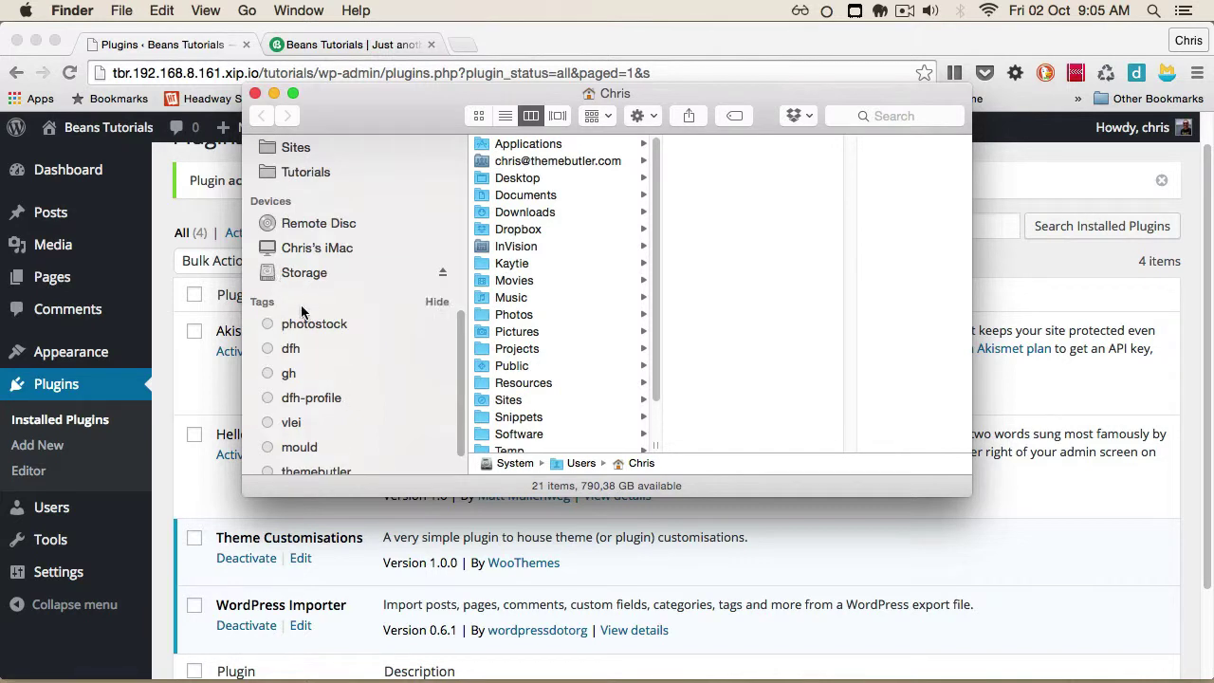
click(306, 144)
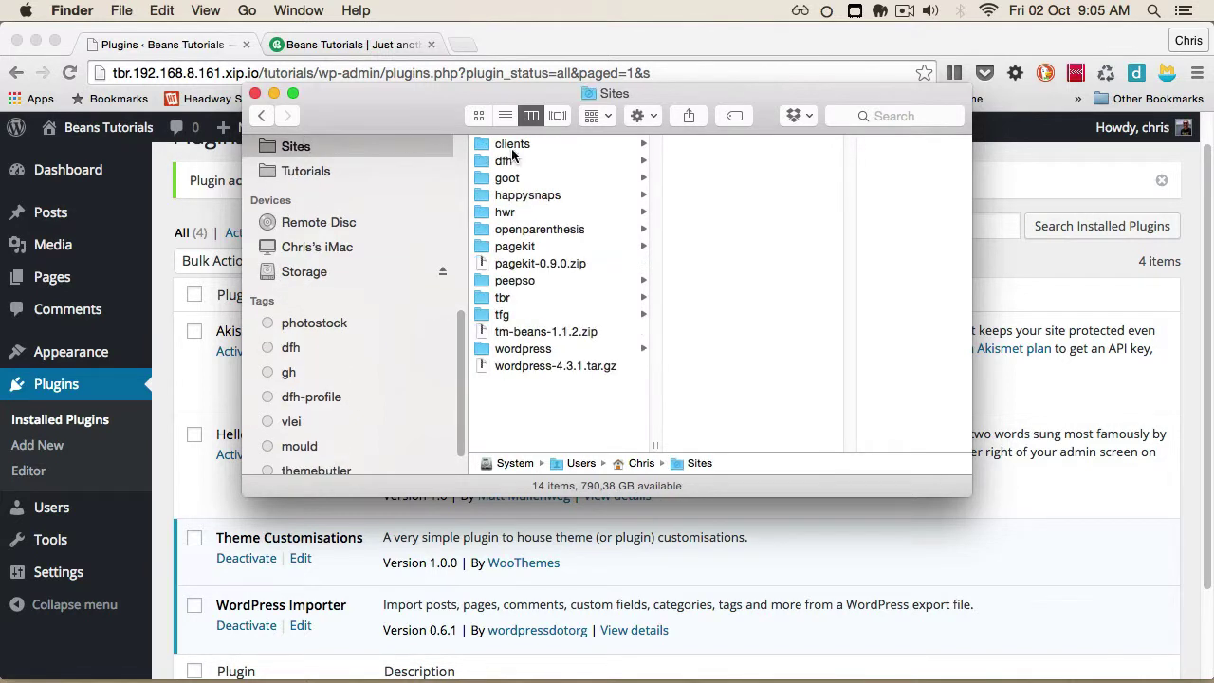
click(500, 296)
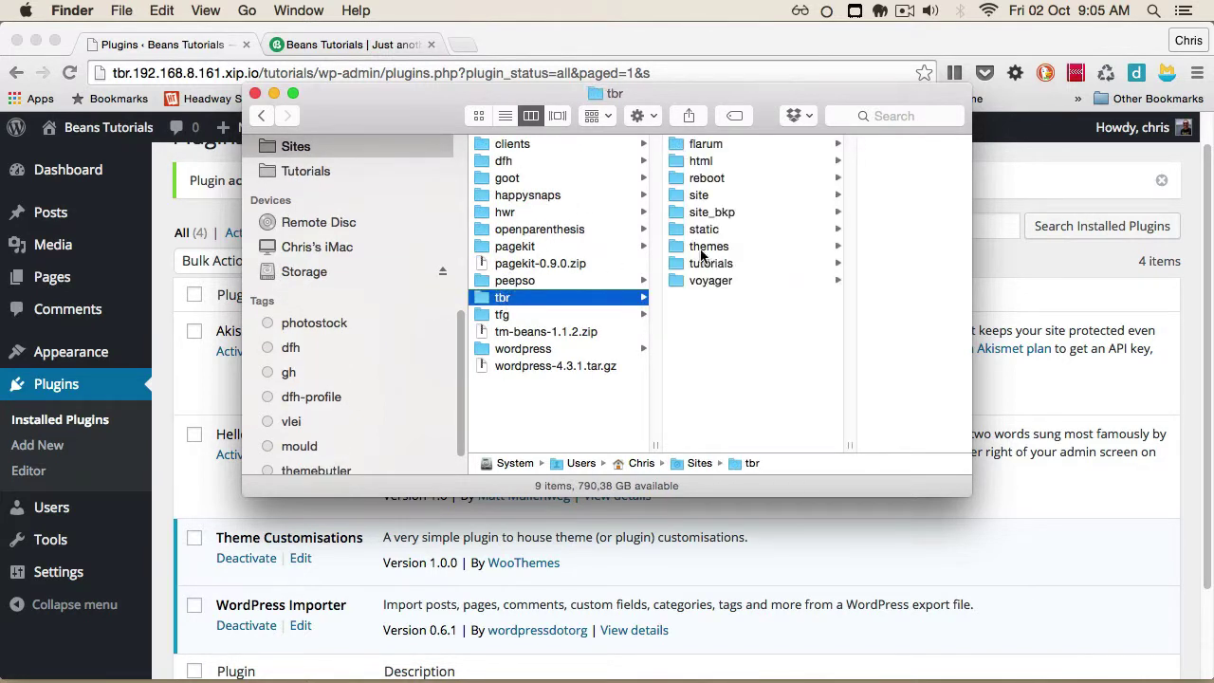
click(730, 265)
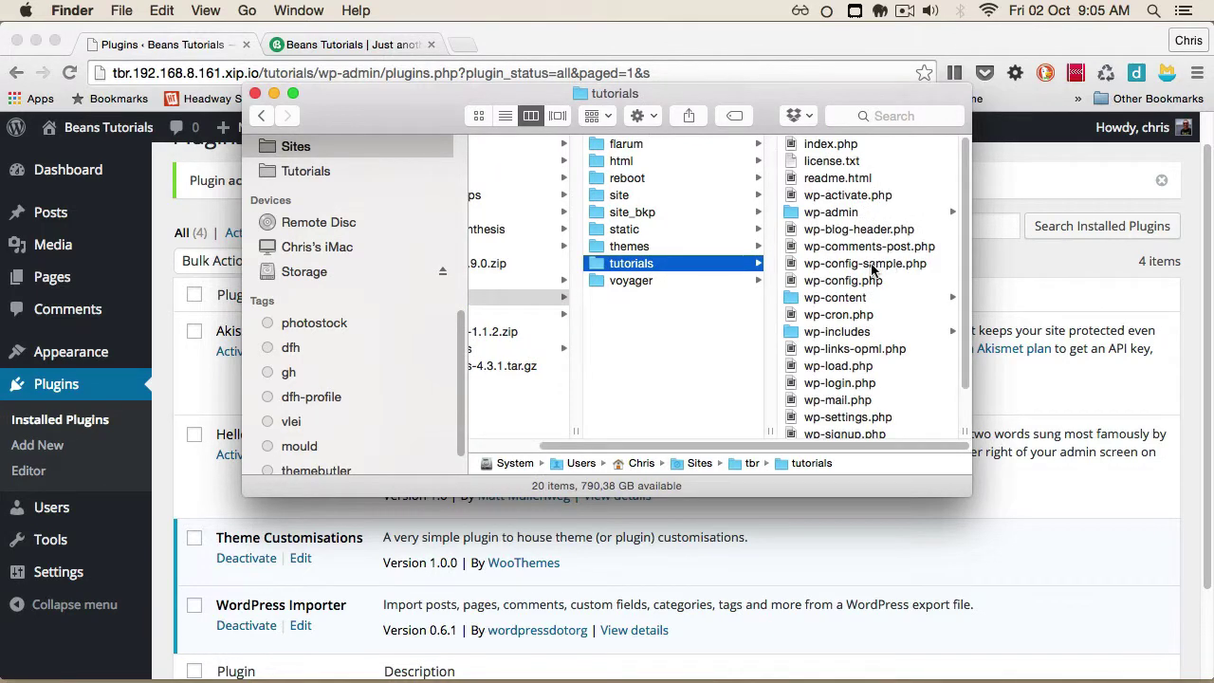
click(814, 297)
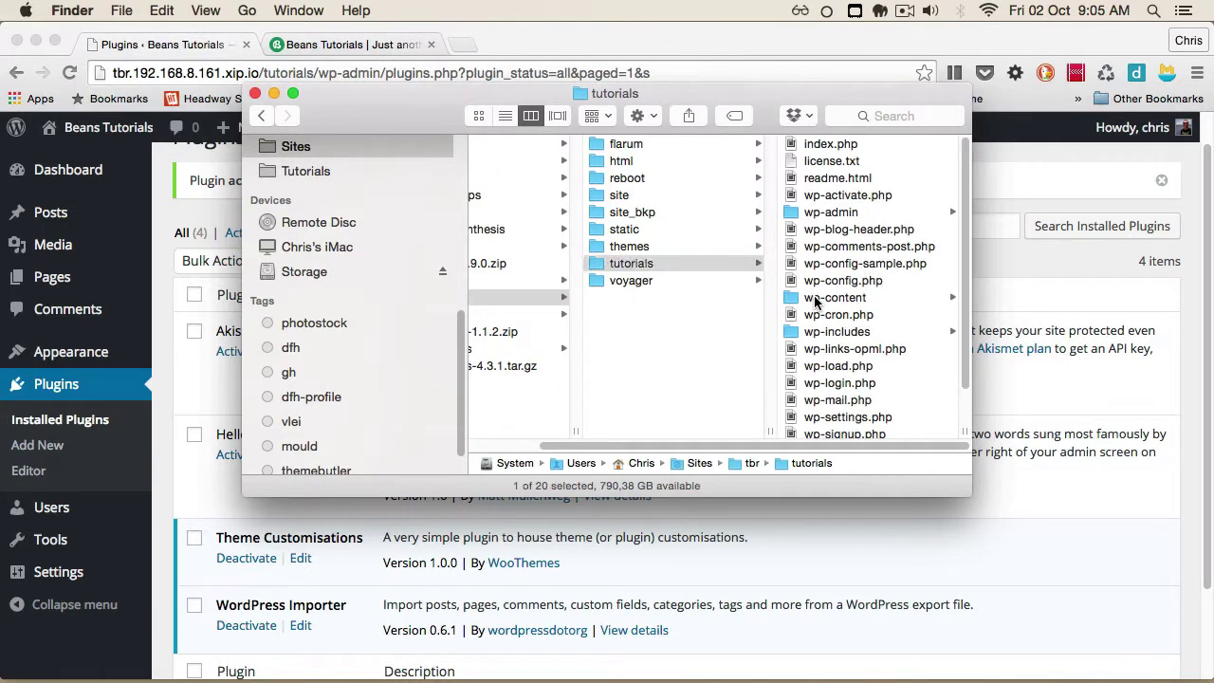
click(824, 161)
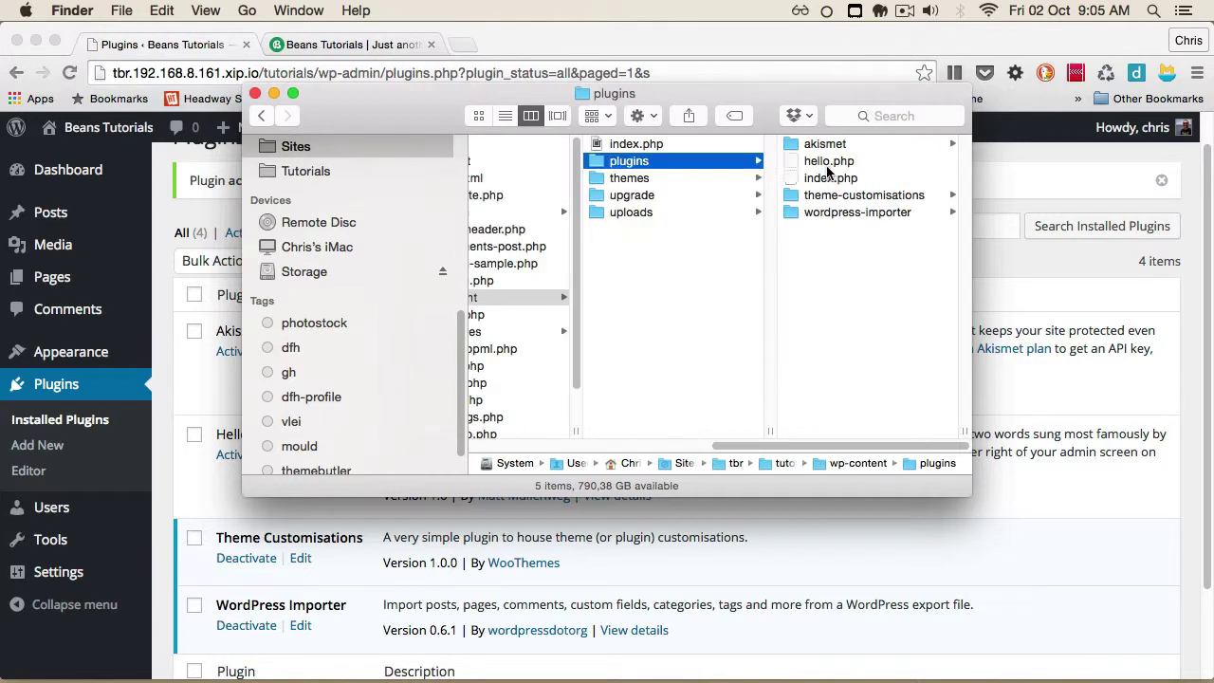
click(845, 196)
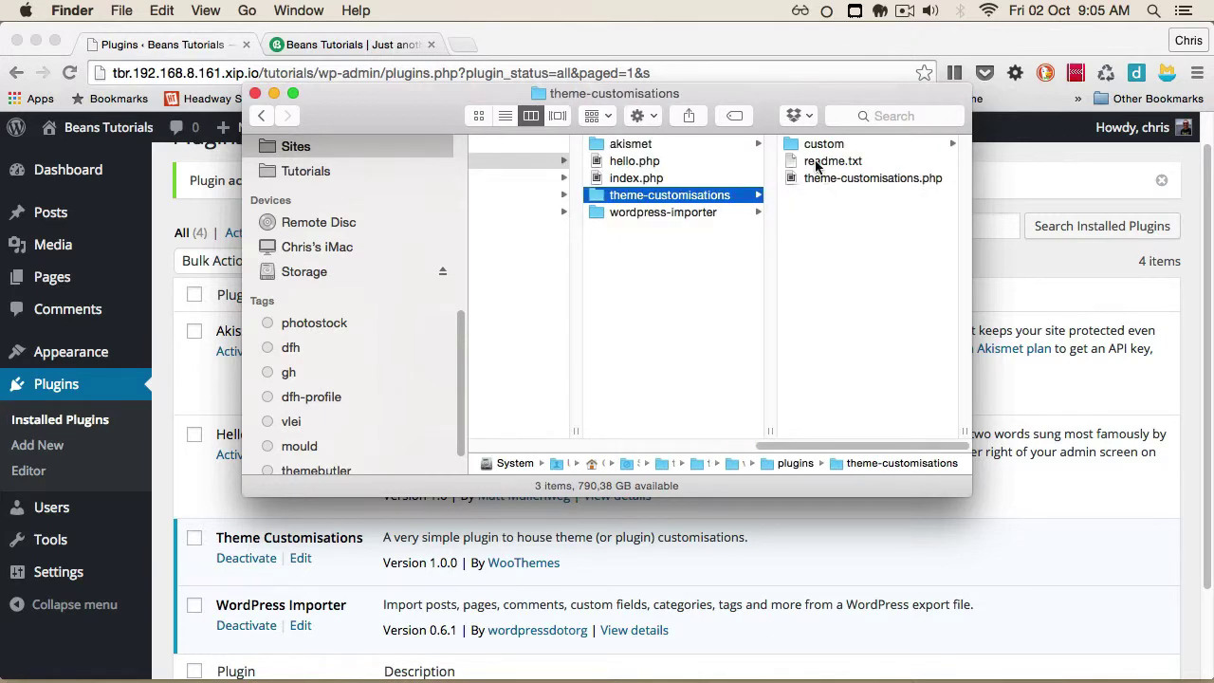
click(813, 143)
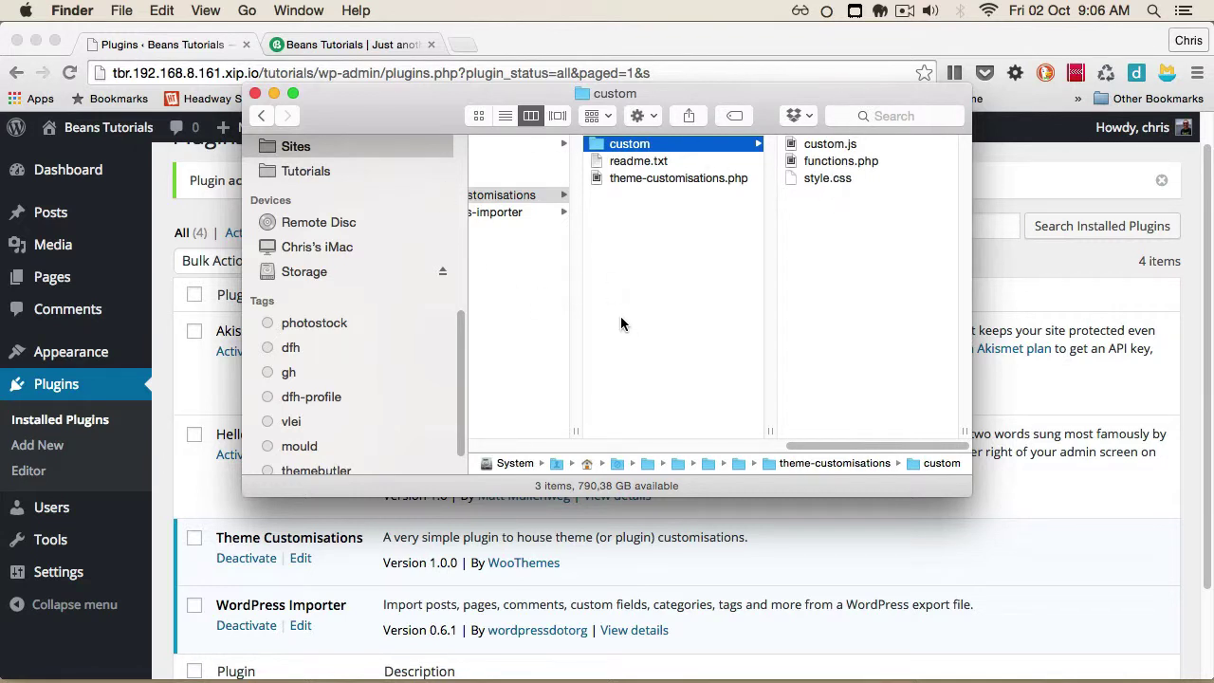
drag(796, 444, 670, 434)
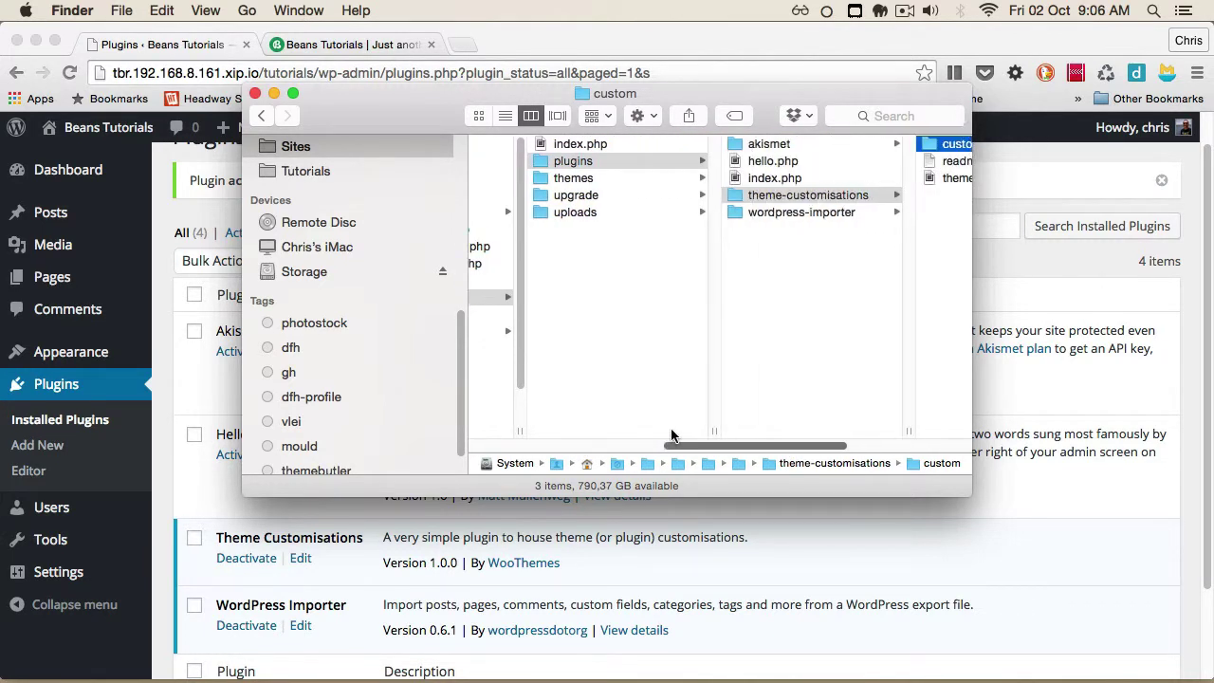
- Browse the site's themes folder, viewing the tbr-jenkins and then the tm-beans theme files
click(573, 178)
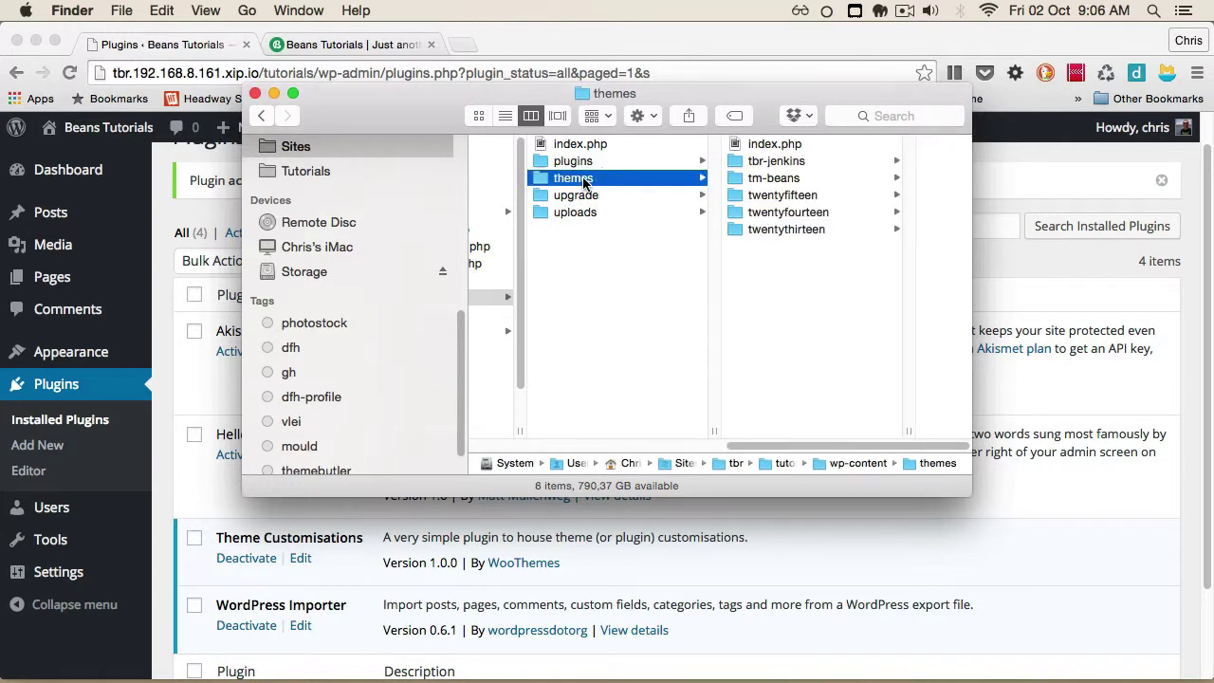
click(775, 163)
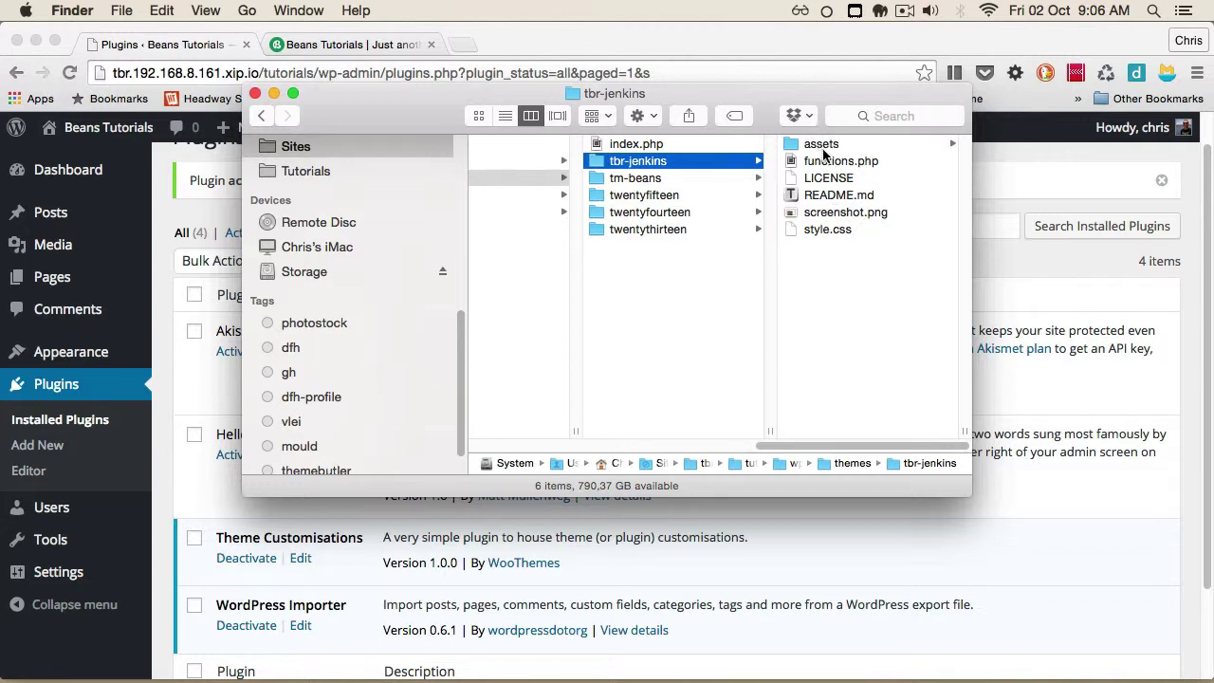
click(633, 179)
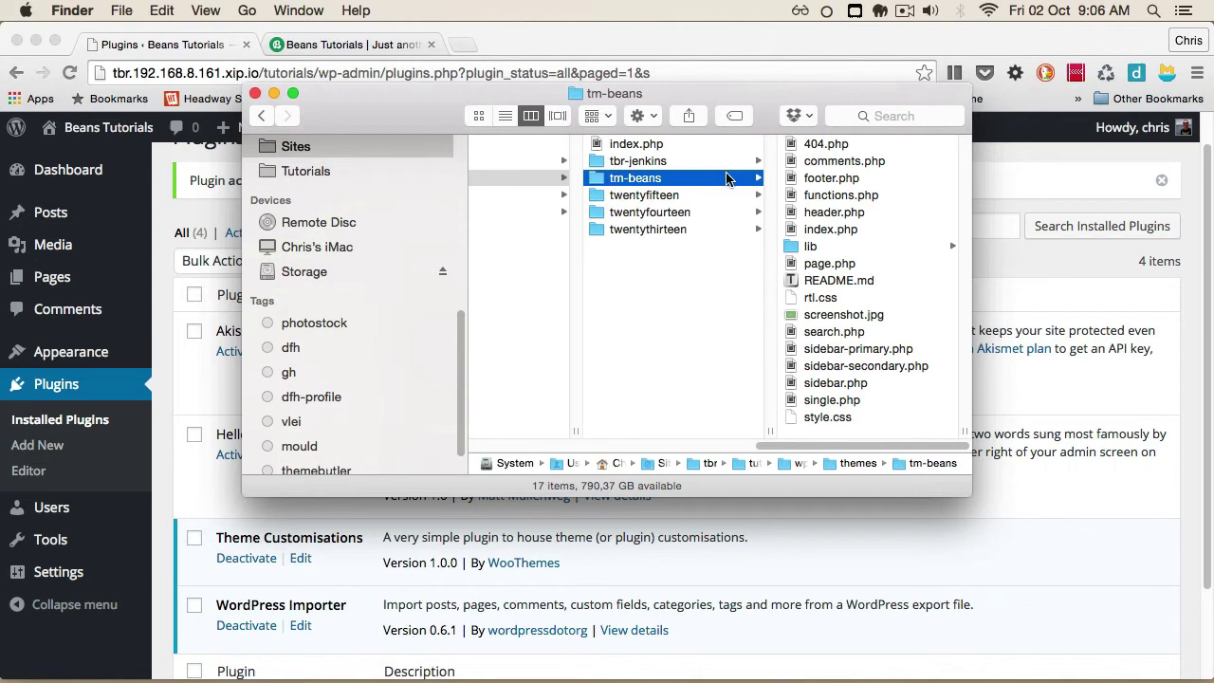
- Switch back from Finder to the WordPress Plugins page in Chrome
click(1106, 190)
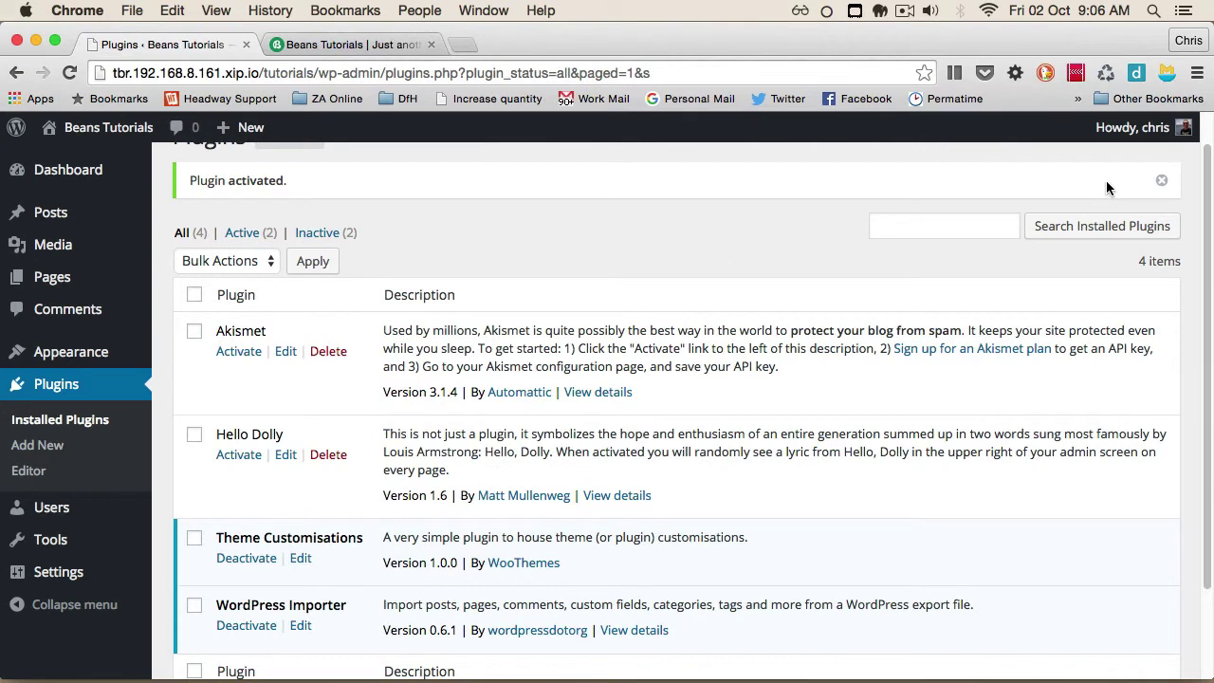